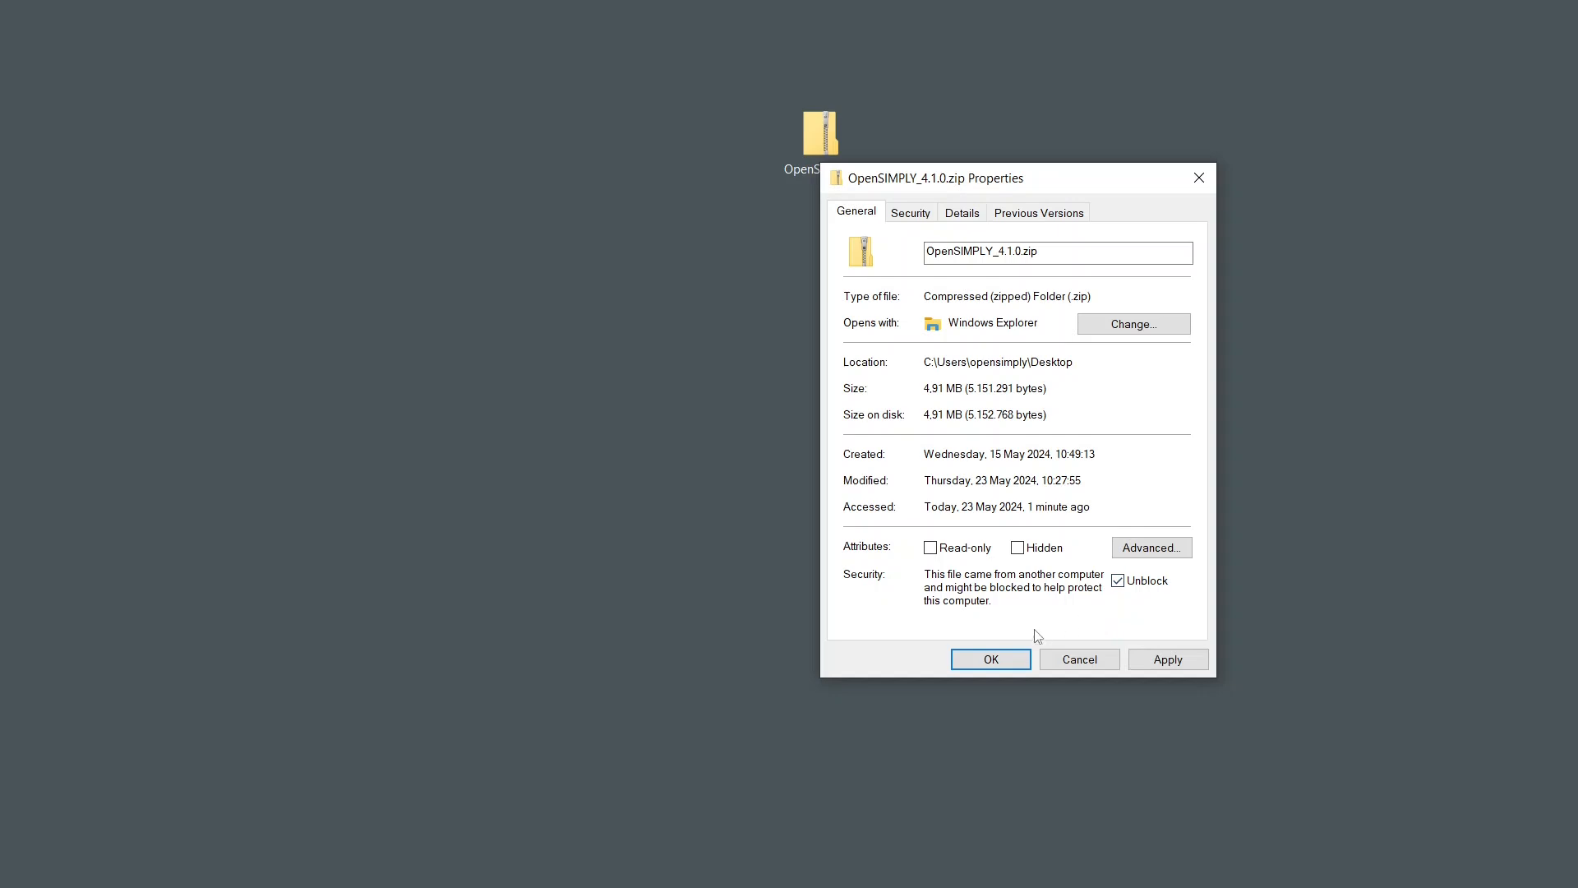
# Confirm unblocking OpenSIMPLY_4.1.0.zip and extract its OpenSIMPLY_4.1.0 folder onto the desktop
pyautogui.click(997, 657)
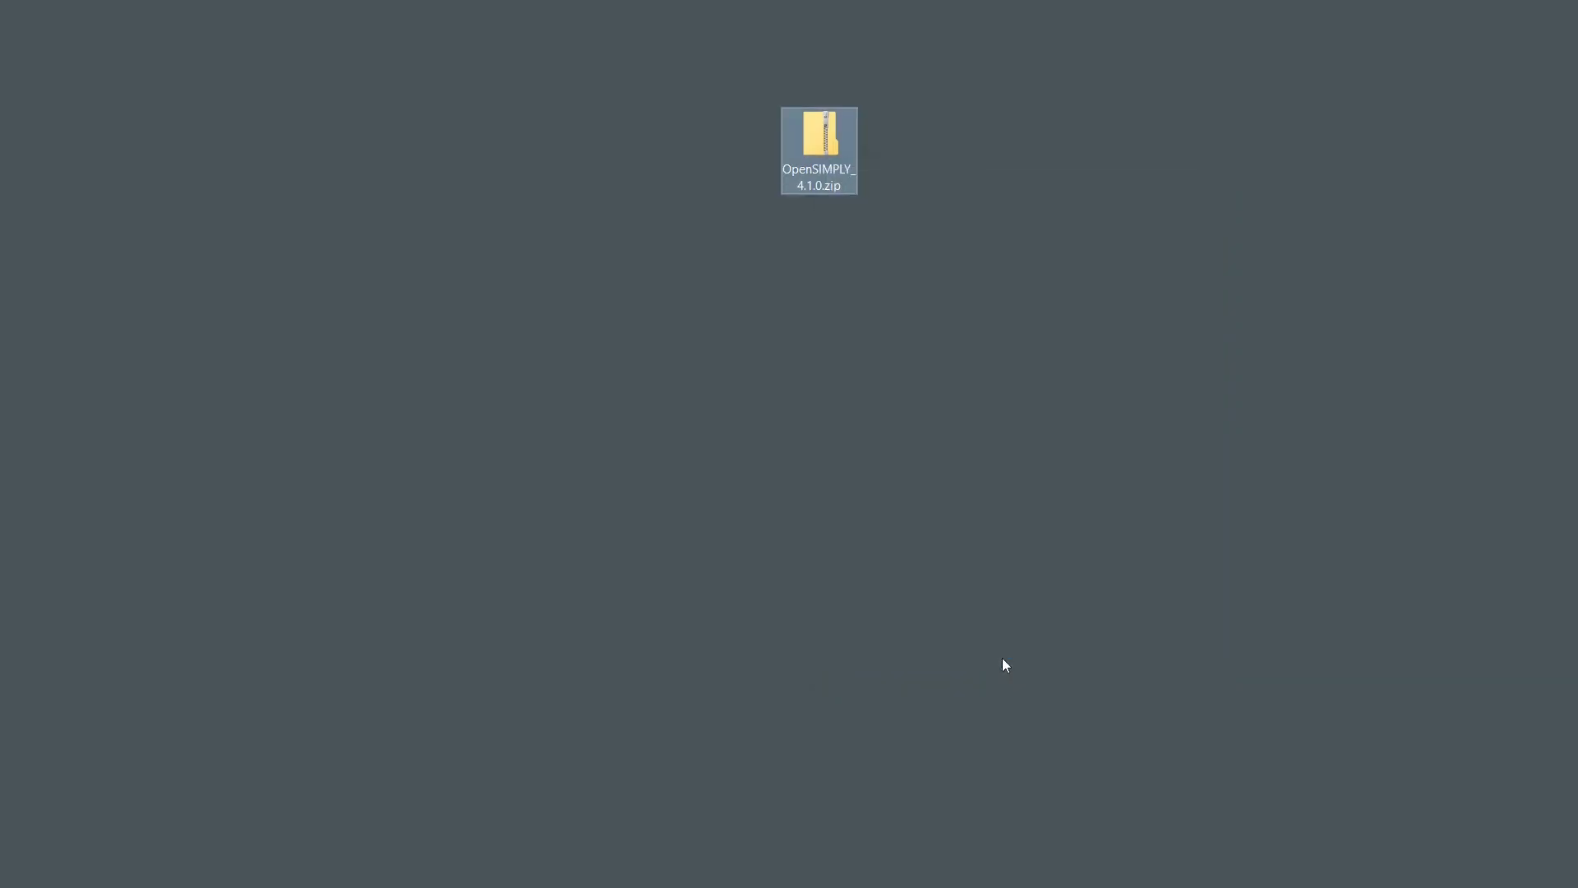
pyautogui.moveTo(804, 136); pyautogui.dragTo(802, 391)
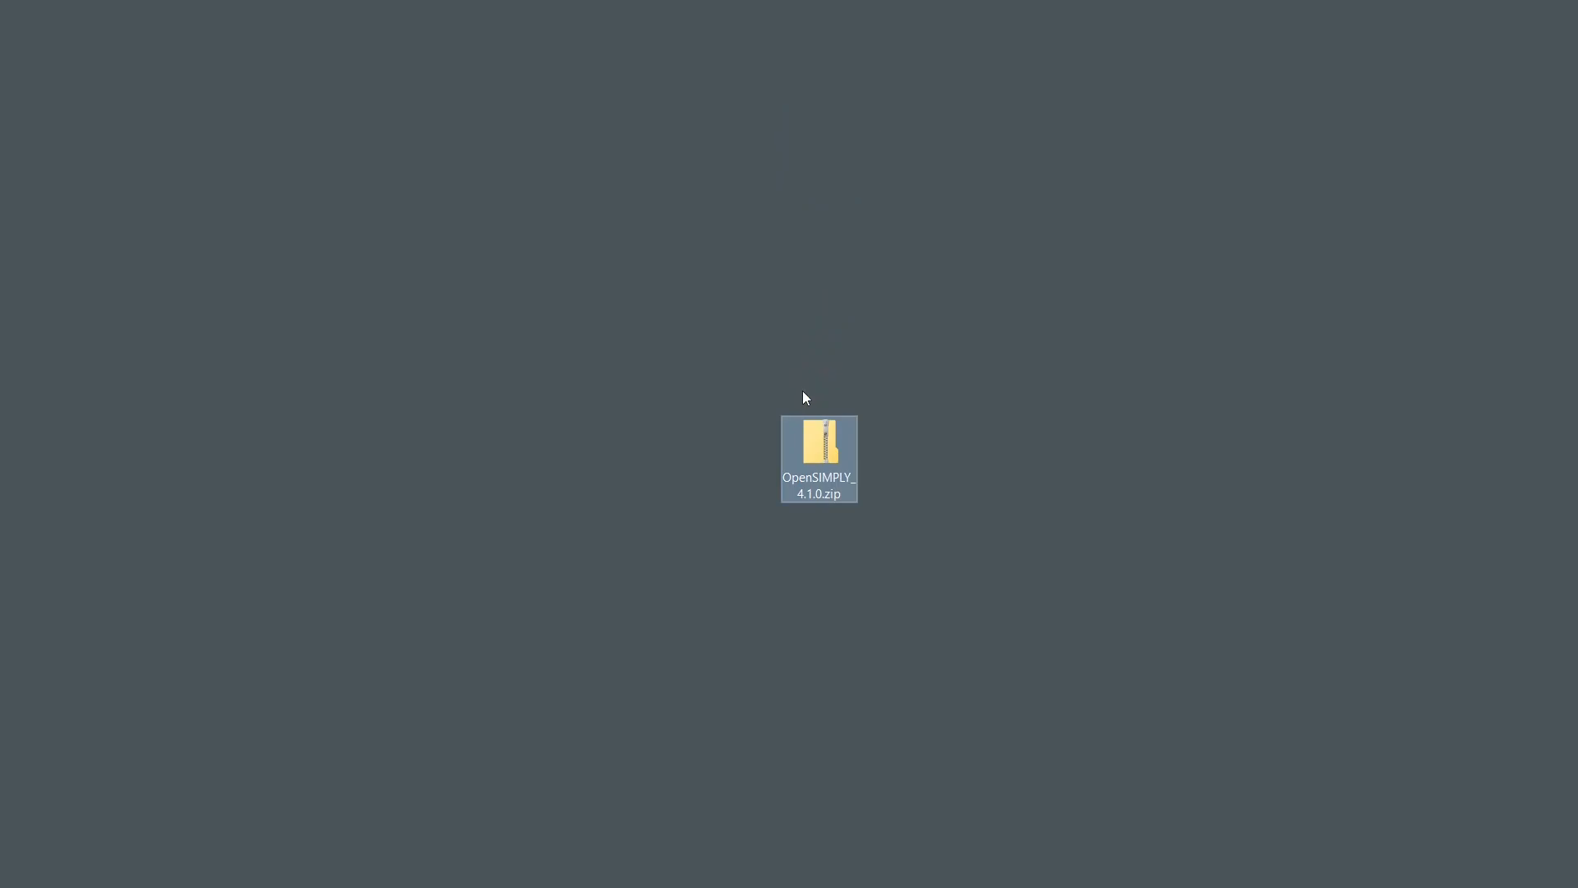
pyautogui.doubleClick(825, 451)
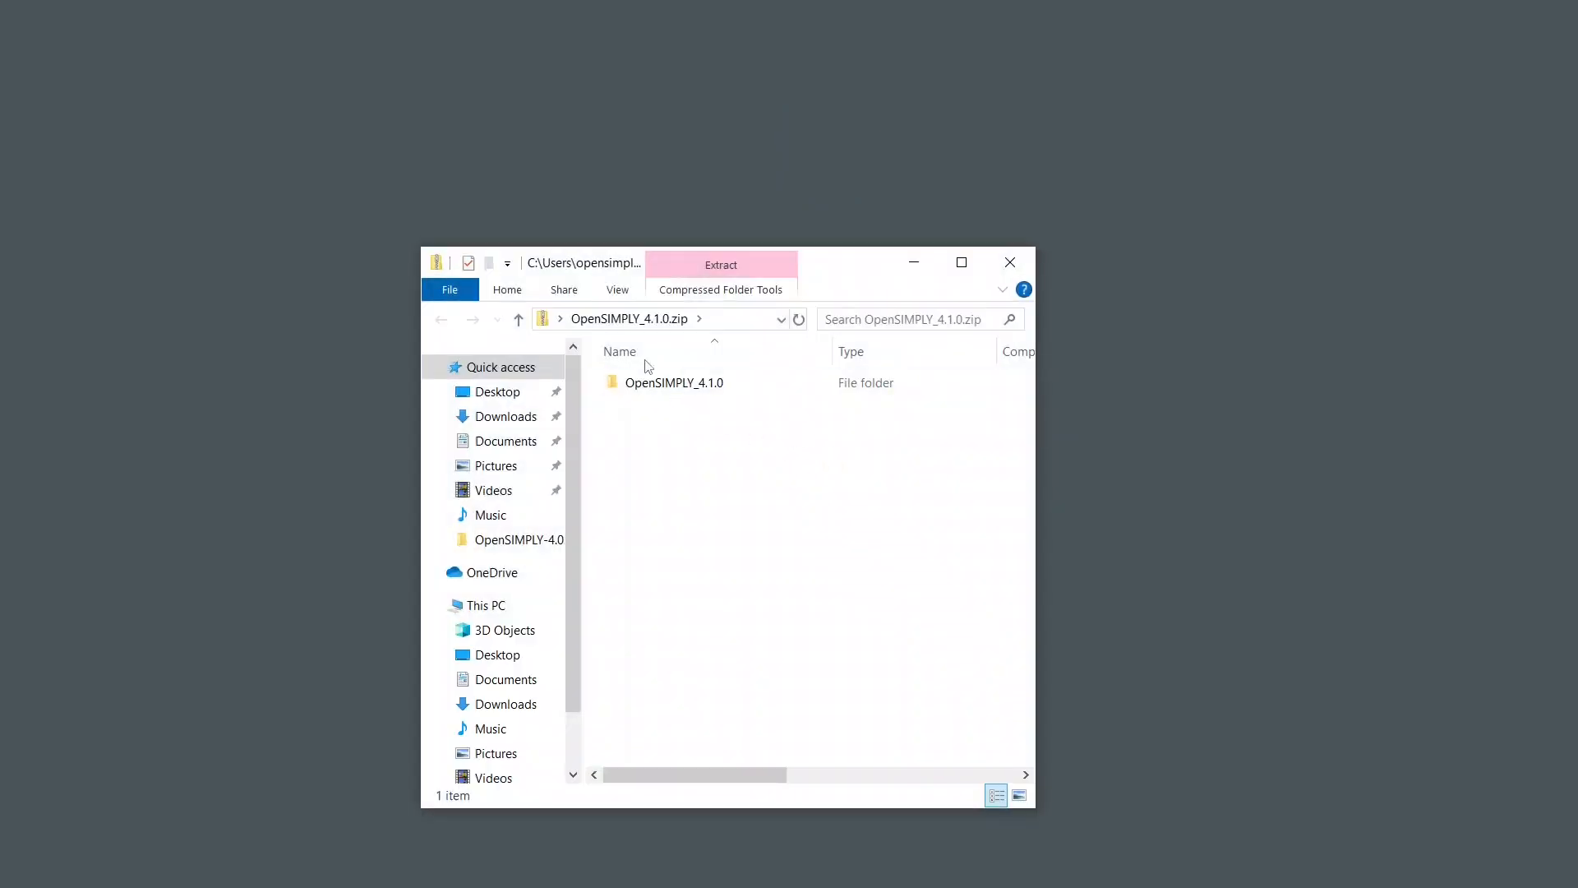
pyautogui.moveTo(654, 385); pyautogui.dragTo(757, 155)
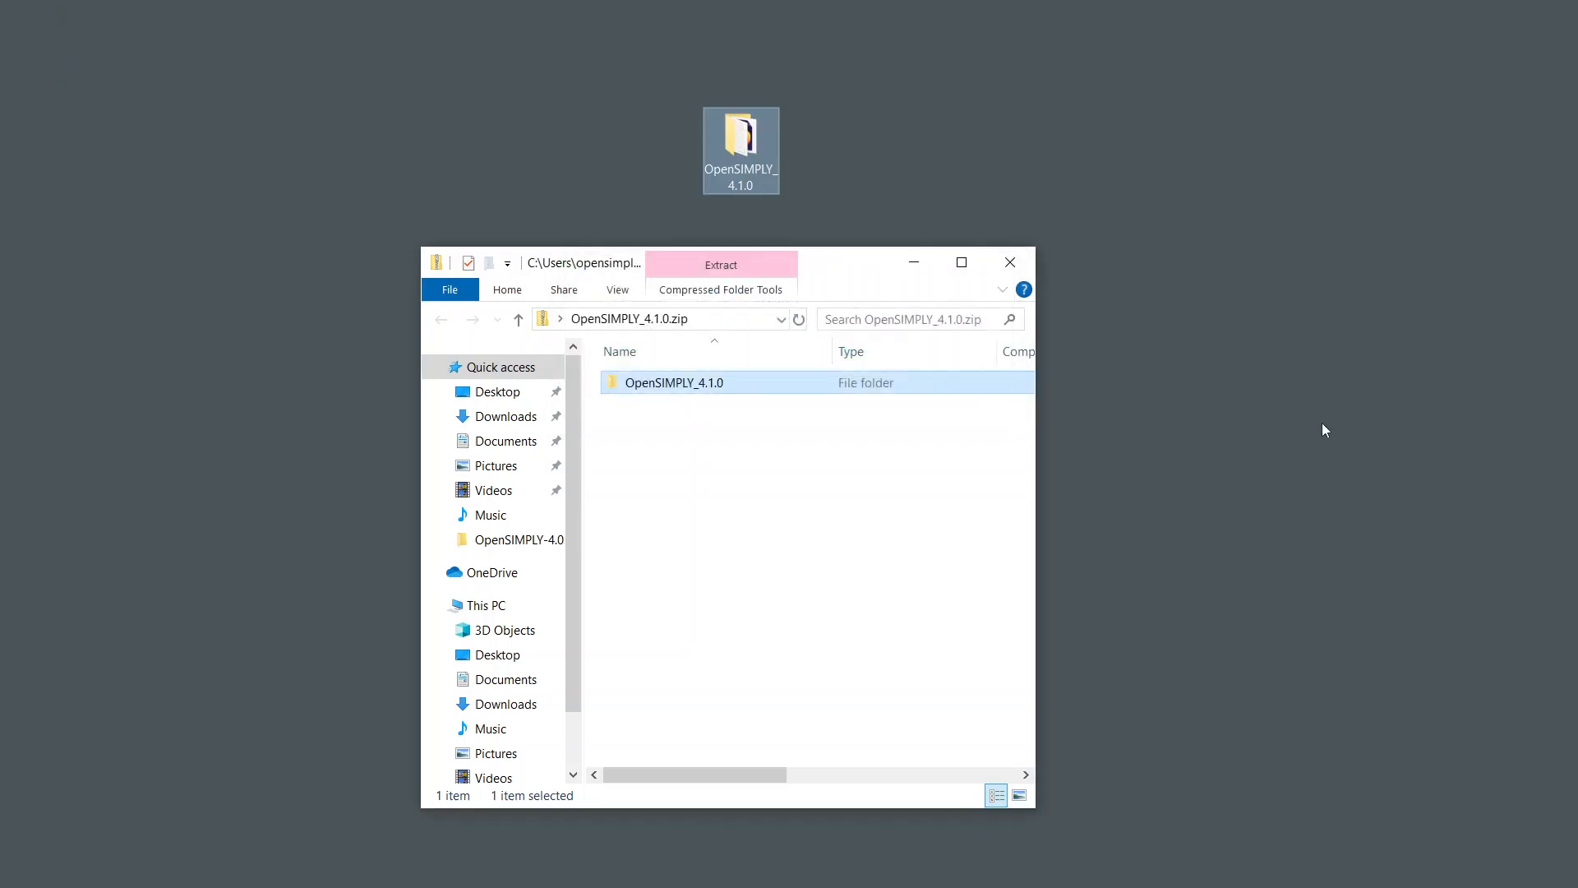
# Clear the archive window off the desktop, then place the zip file aside and the extracted folder near the middle
pyautogui.click(921, 263)
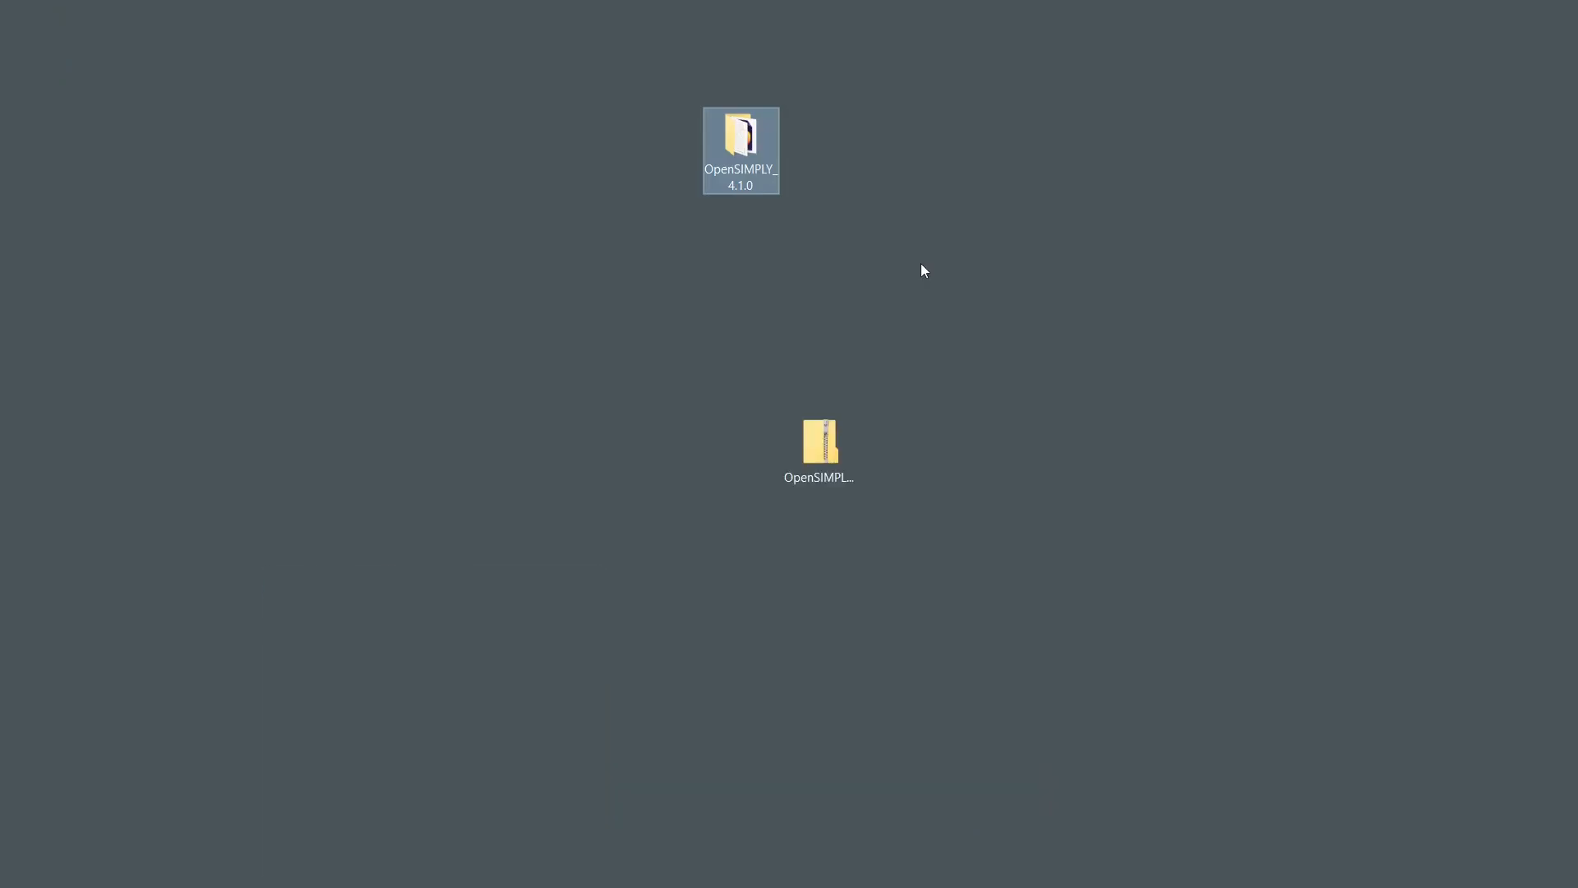
pyautogui.moveTo(811, 461); pyautogui.dragTo(1481, 651)
pyautogui.moveTo(741, 152); pyautogui.dragTo(743, 469)
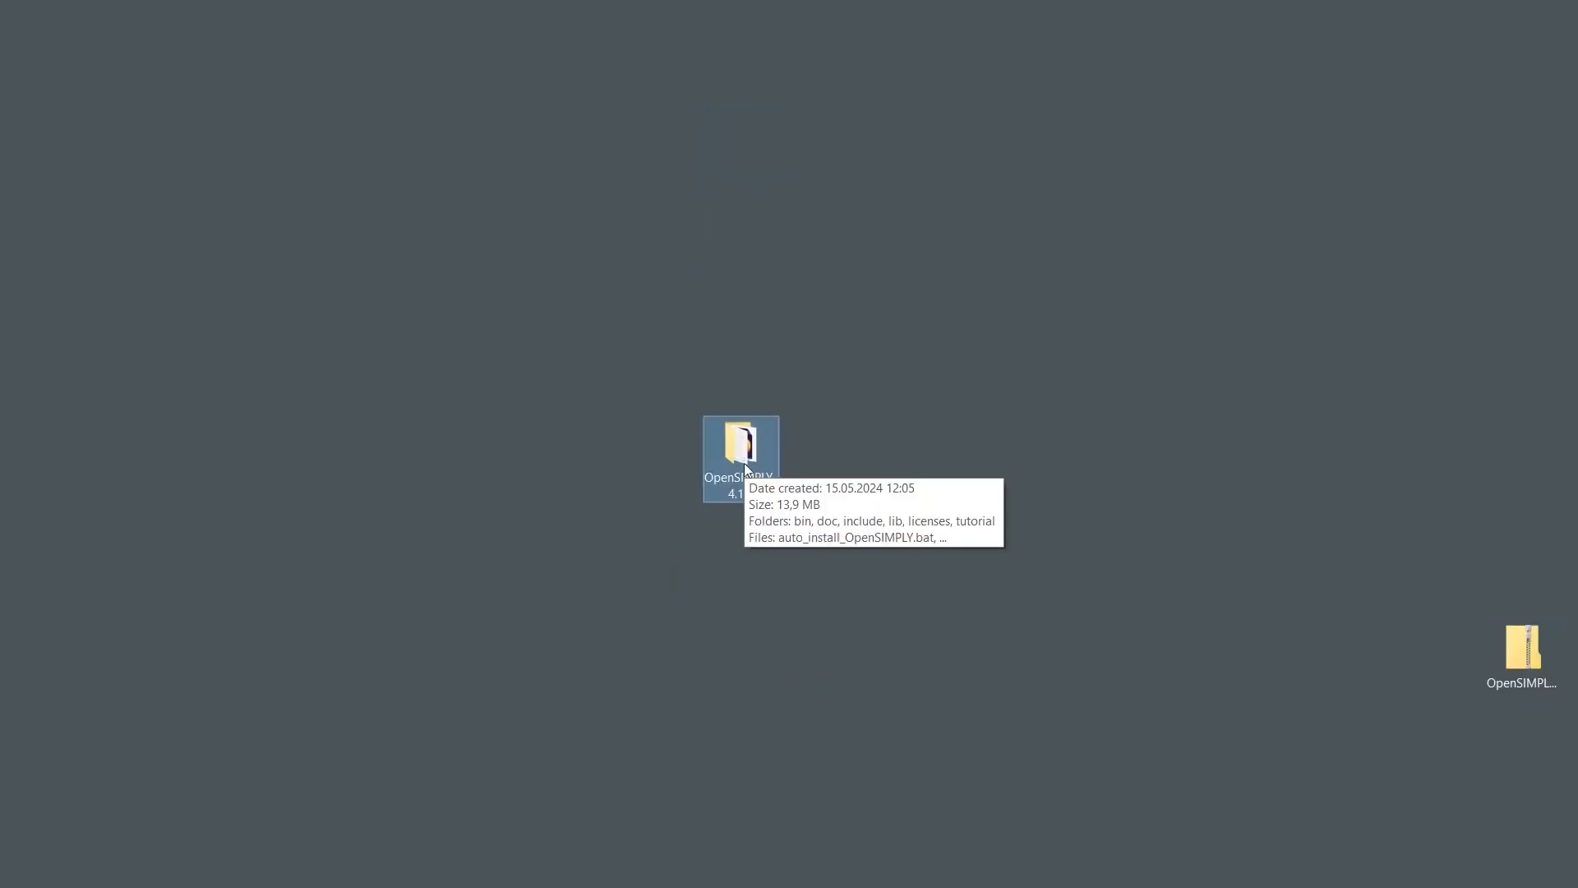
# Run opensimply-setup.exe from the extracted folder's bin\windows subfolder and allow it to make changes to the device
pyautogui.doubleClick(742, 467)
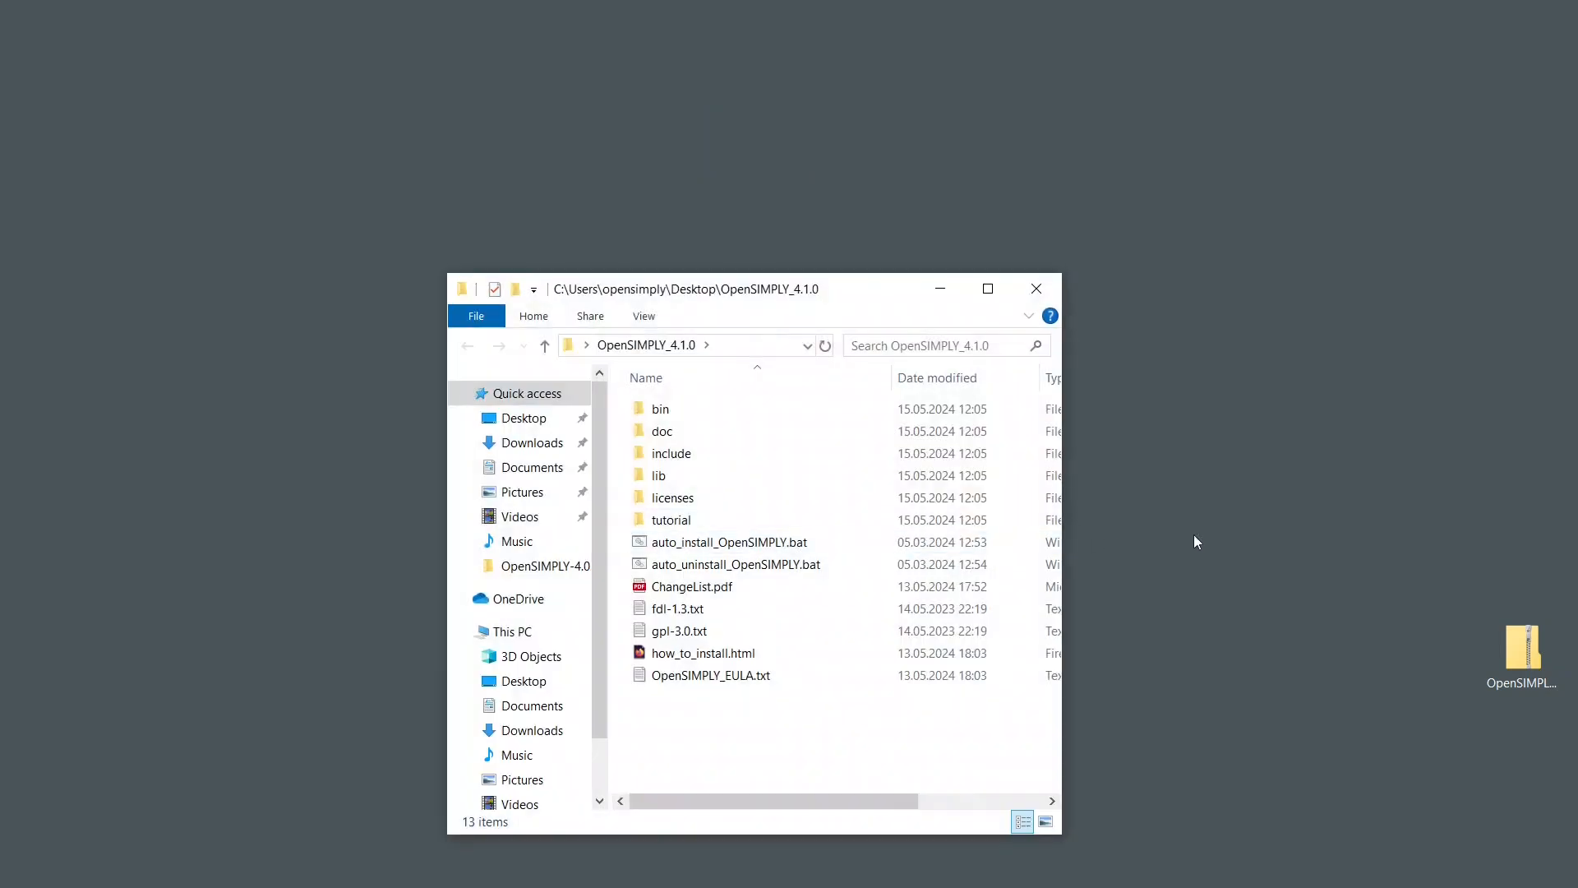
pyautogui.doubleClick(666, 410)
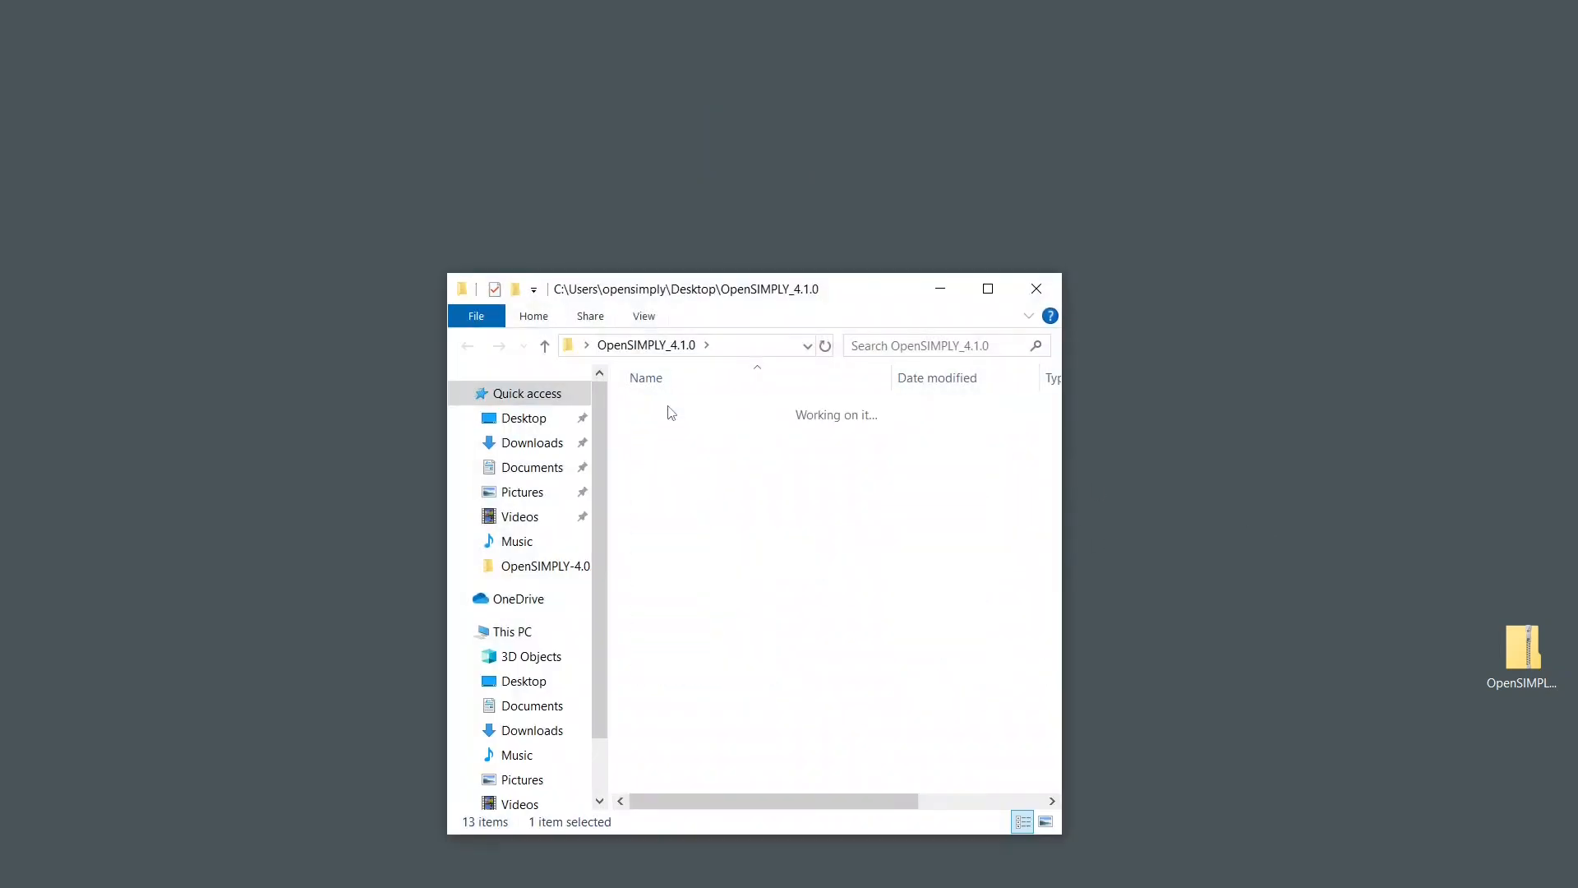
pyautogui.doubleClick(672, 433)
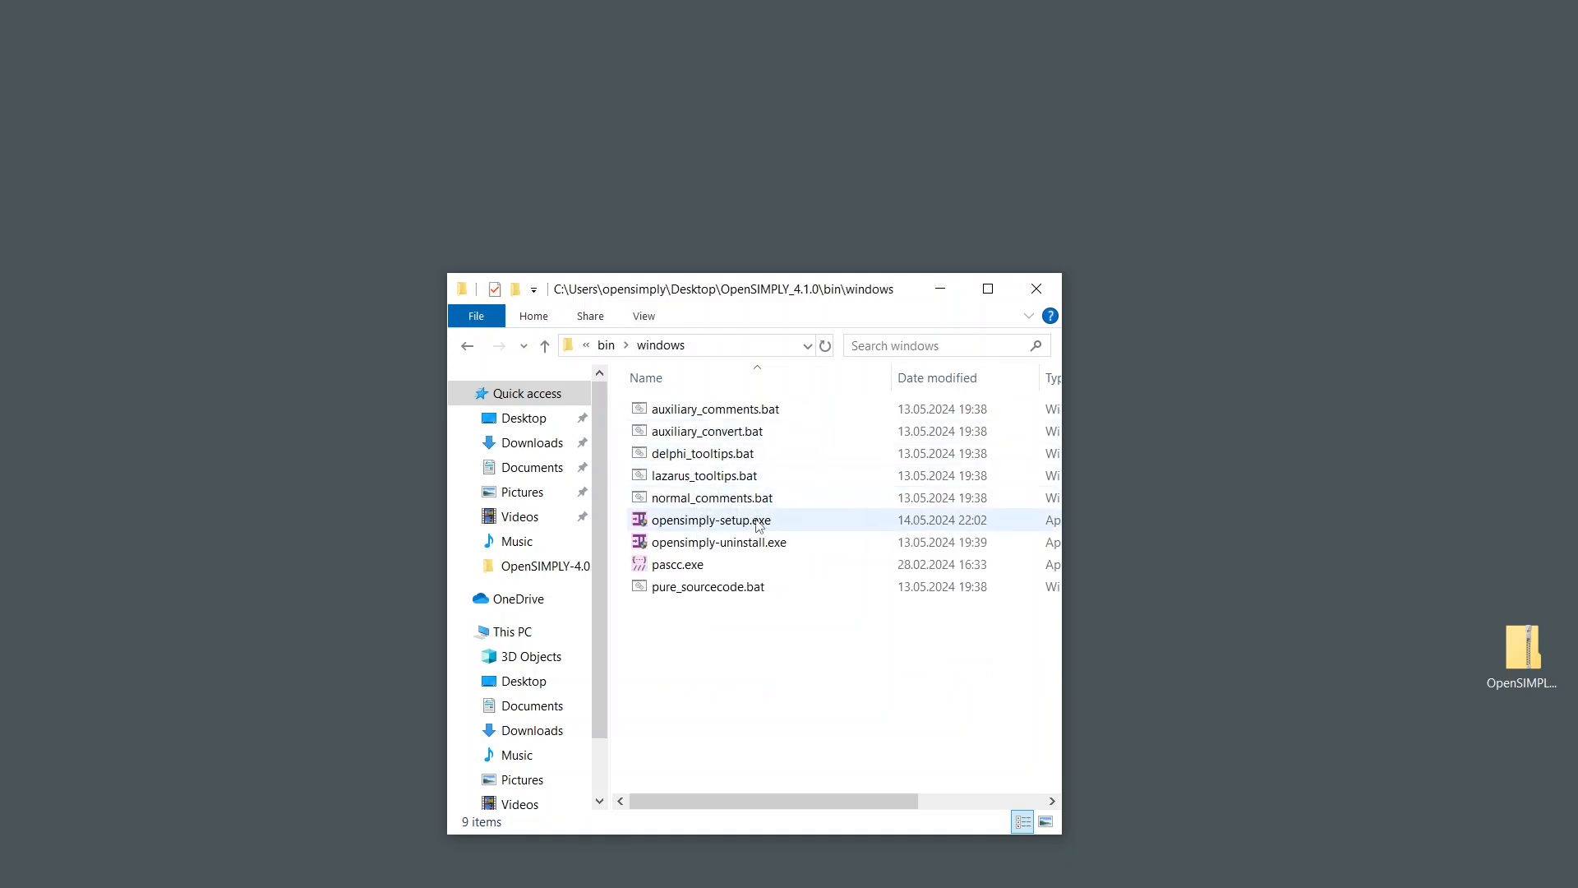
pyautogui.click(758, 526)
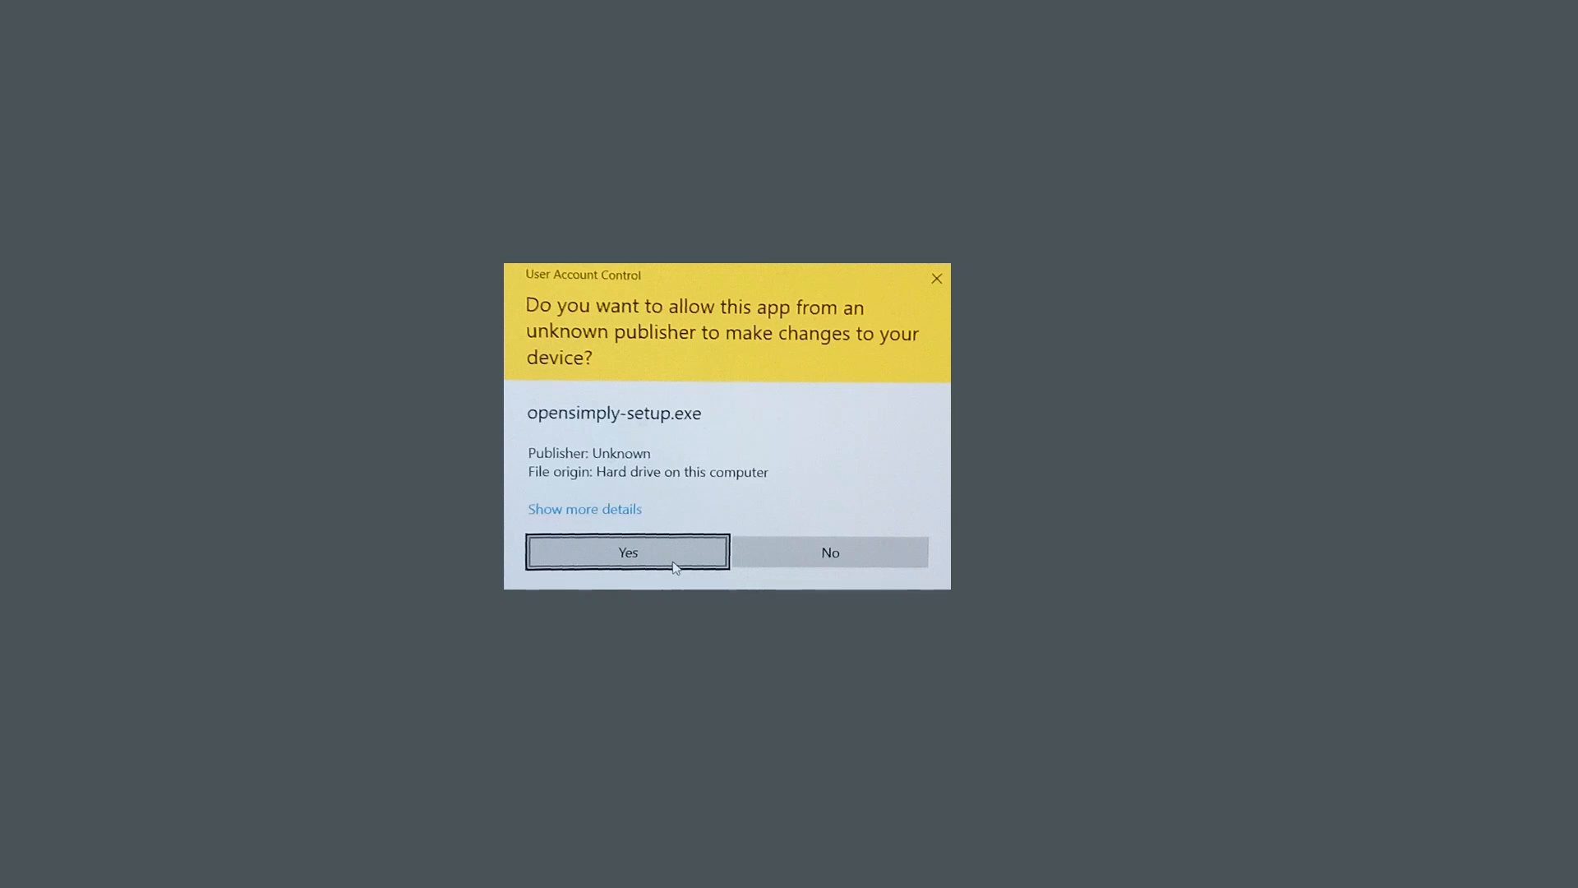
pyautogui.click(674, 566)
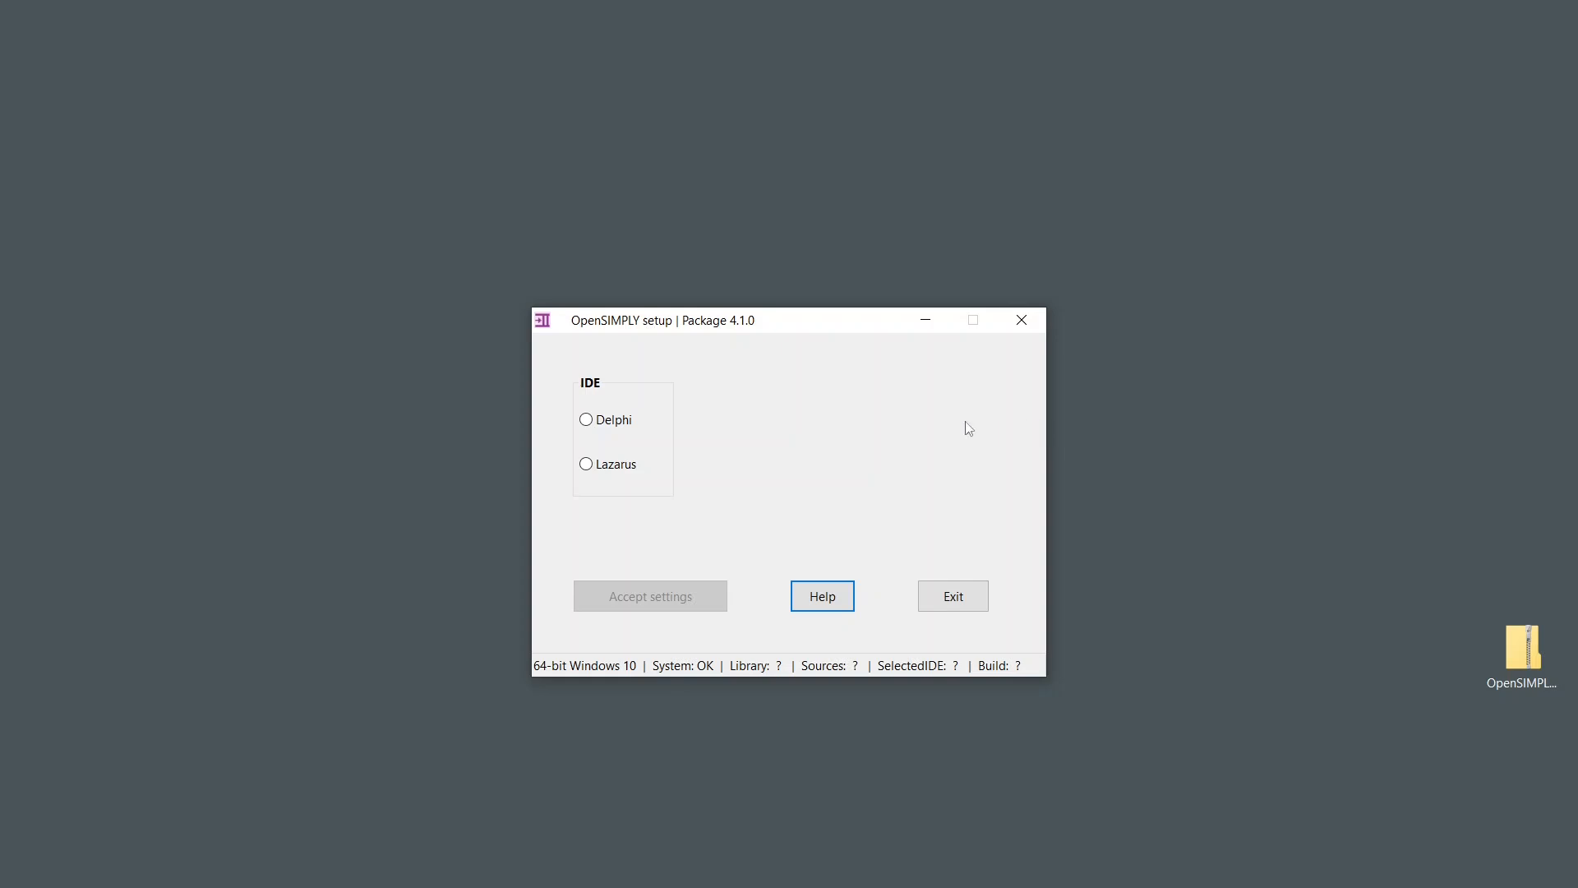
# Choose Delphi as the IDE and accept the settings with library installation, Build OpenSIMPLY and source code with XML-comments enabled
pyautogui.click(586, 420)
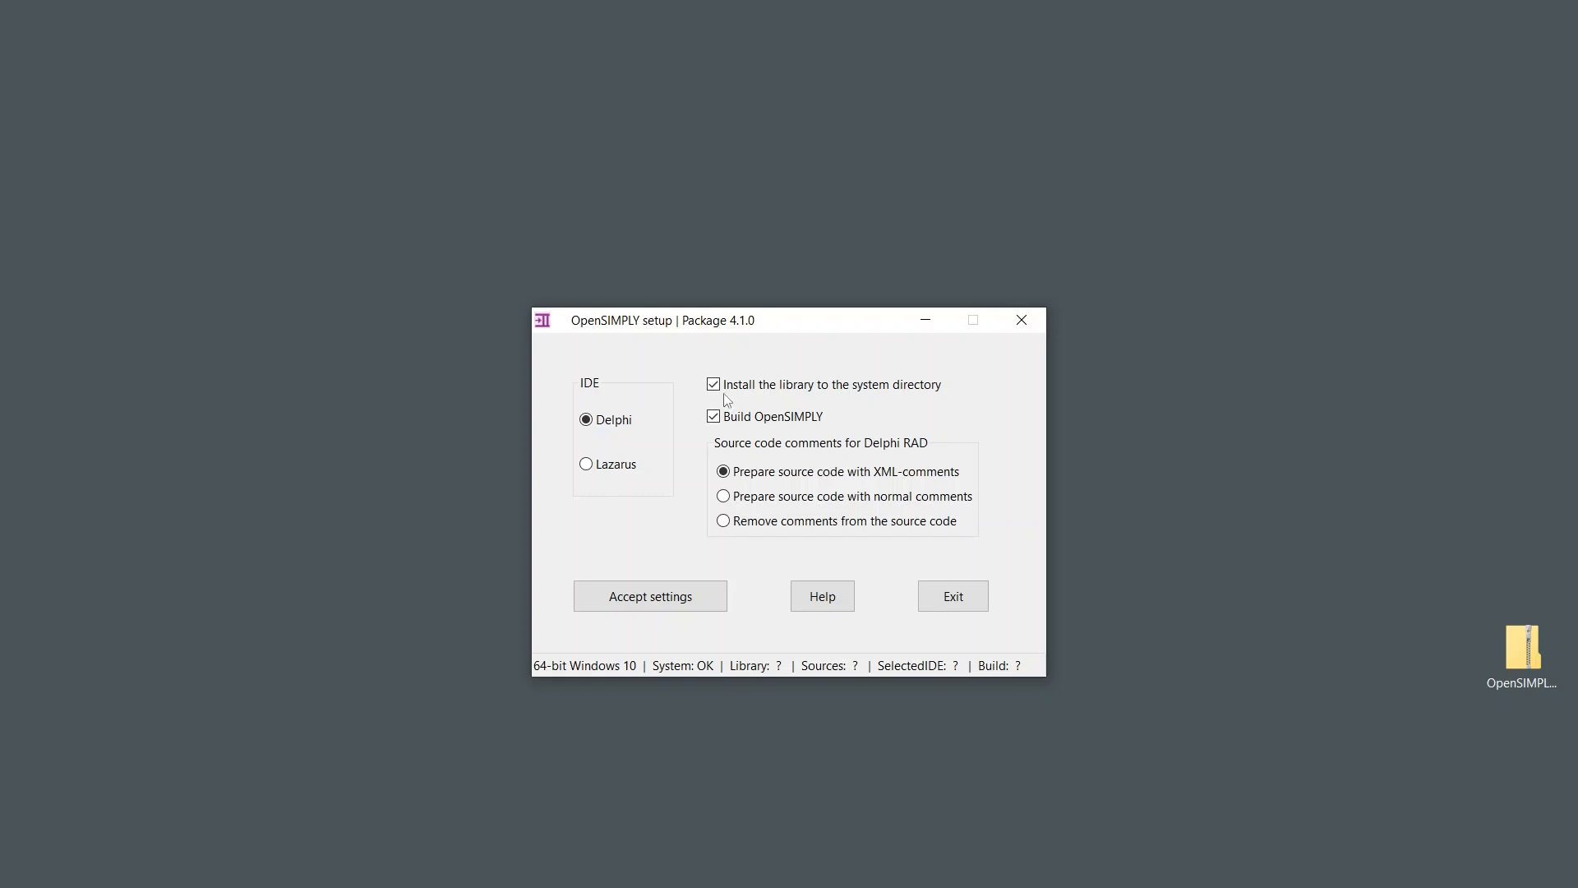
pyautogui.moveTo(811, 389)
pyautogui.moveTo(812, 419)
pyautogui.moveTo(898, 450)
pyautogui.moveTo(939, 477)
pyautogui.moveTo(963, 502)
pyautogui.click(699, 605)
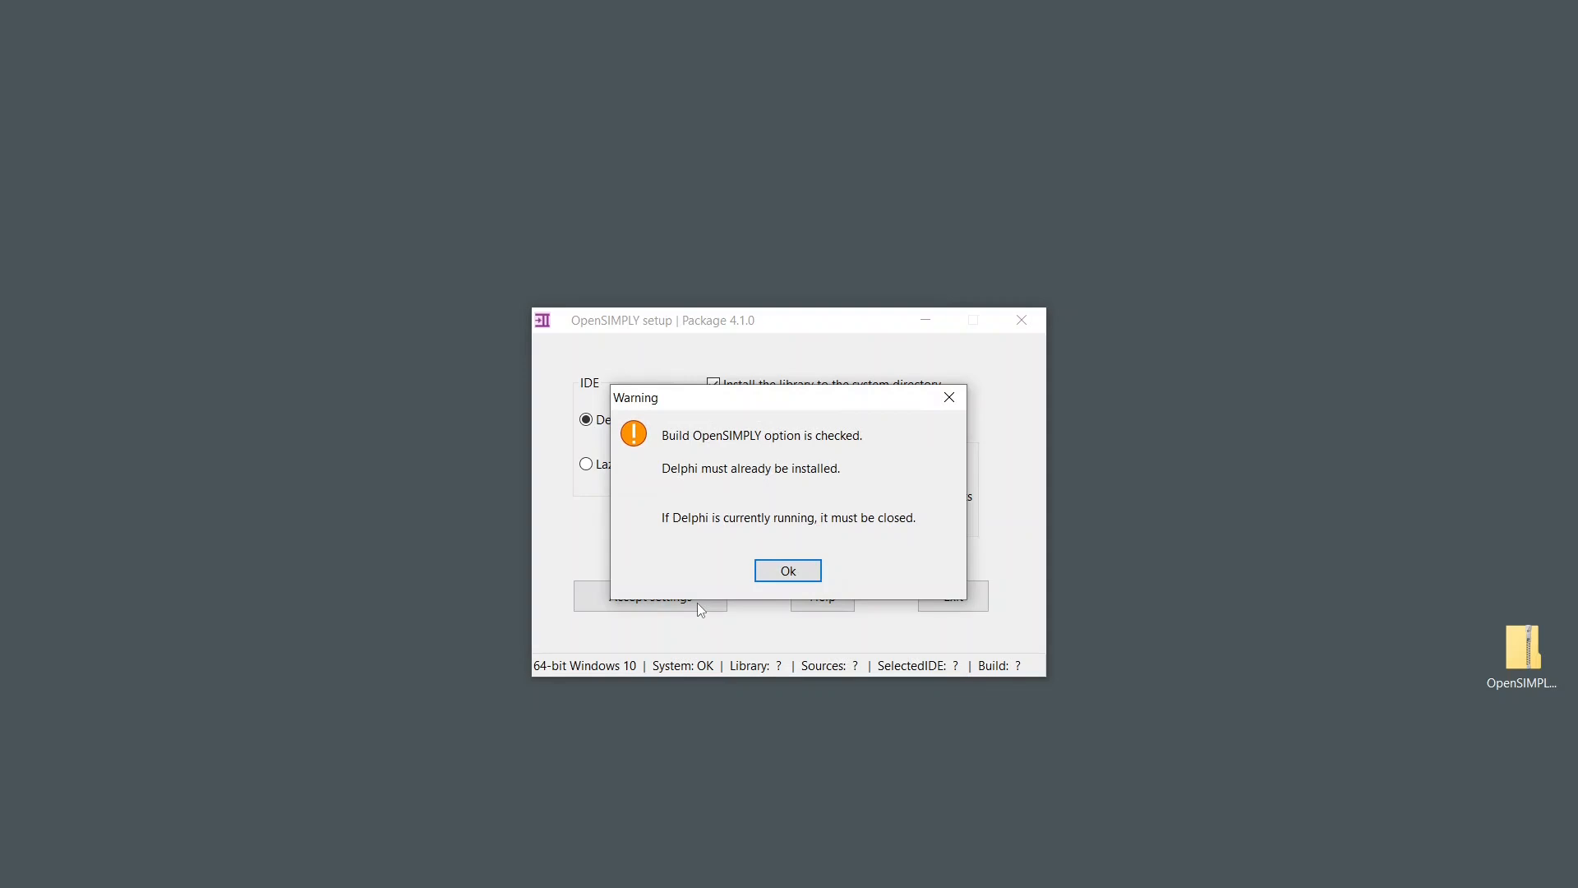
# Continue the OpenSIMPLY setup past the Delphi build warning and accept the End-User License Agreement
pyautogui.click(949, 397)
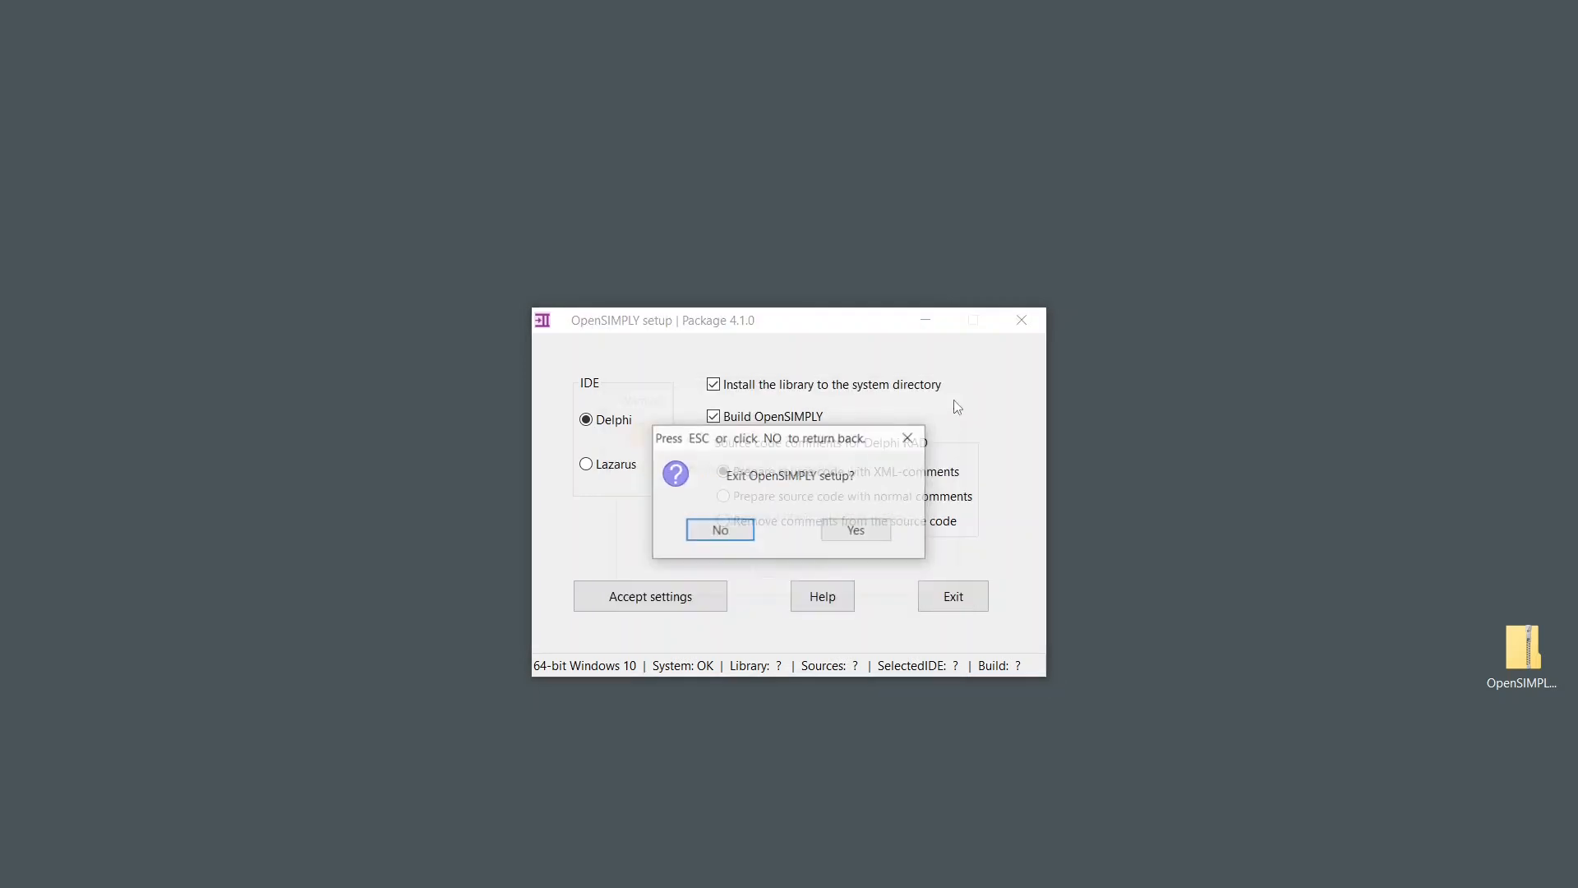
pyautogui.click(910, 440)
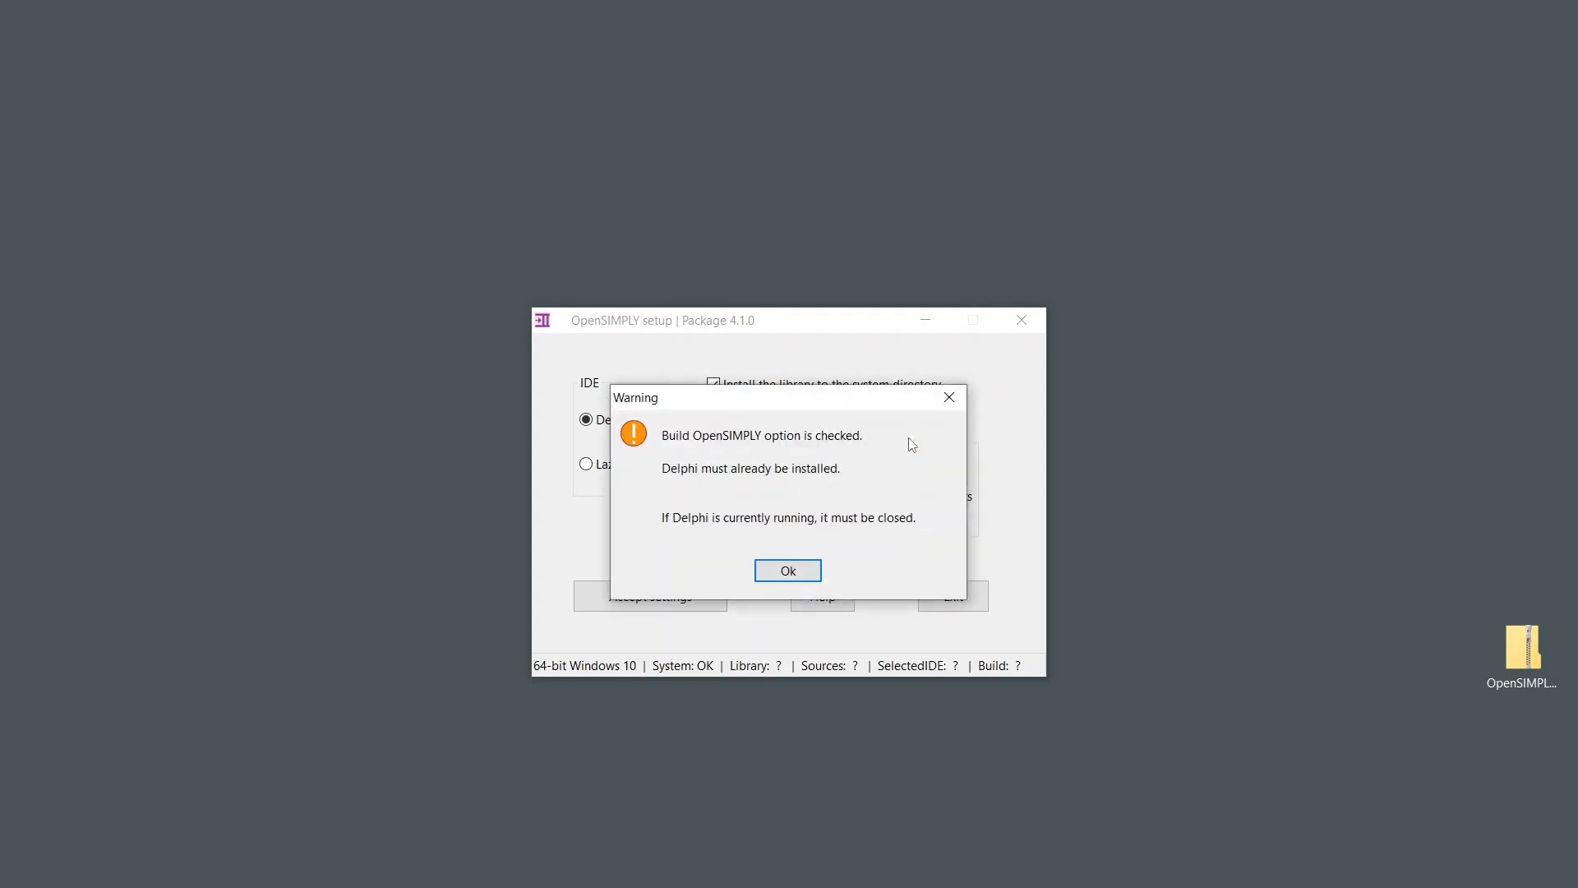
pyautogui.click(814, 572)
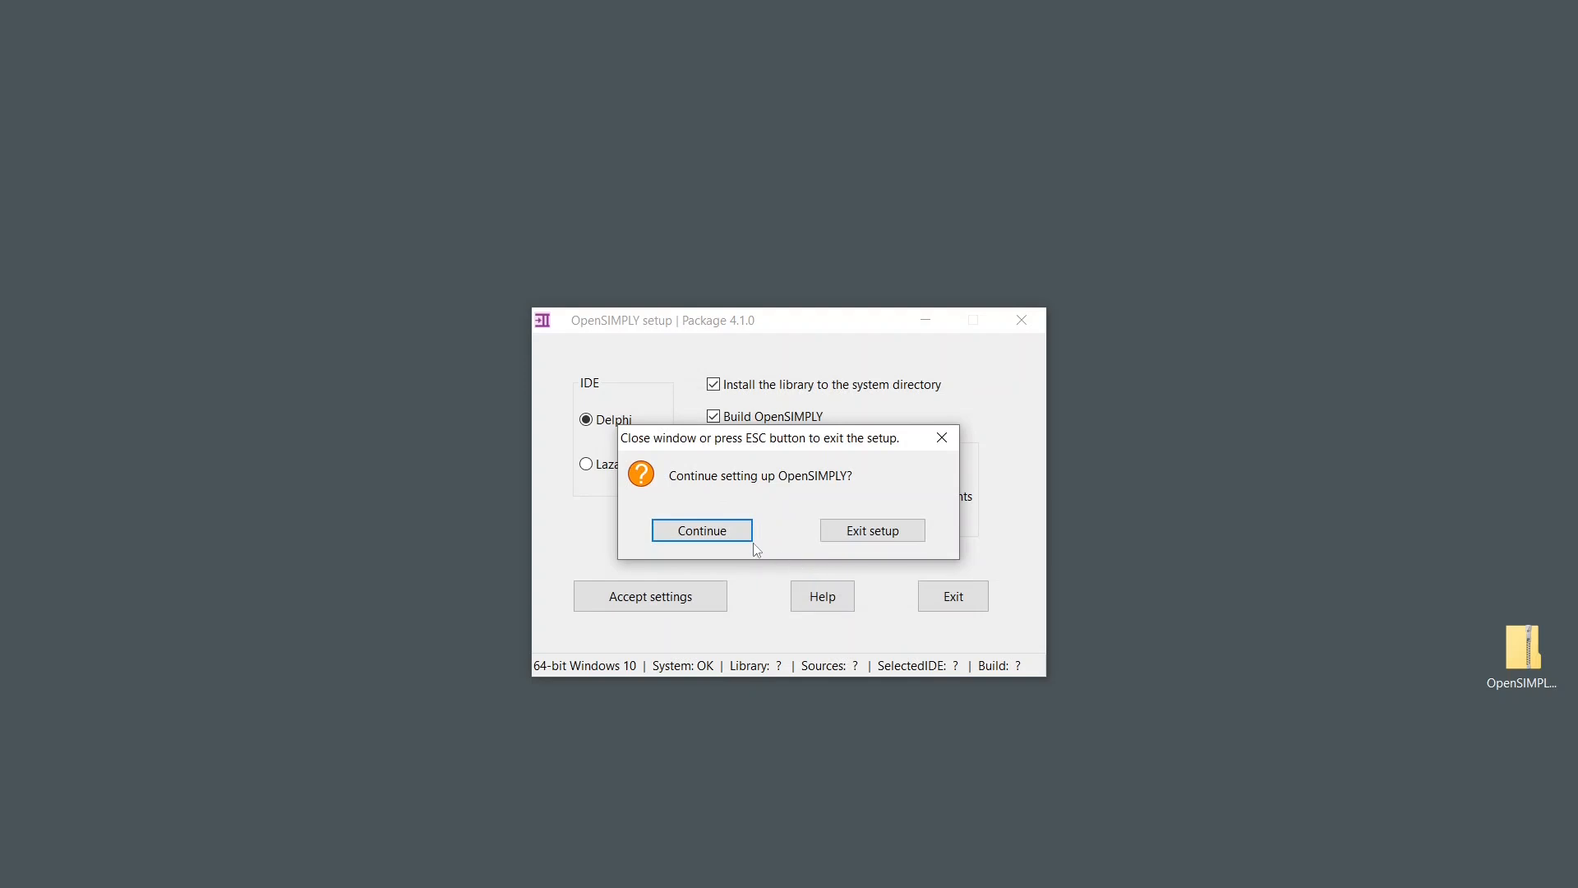
pyautogui.click(726, 533)
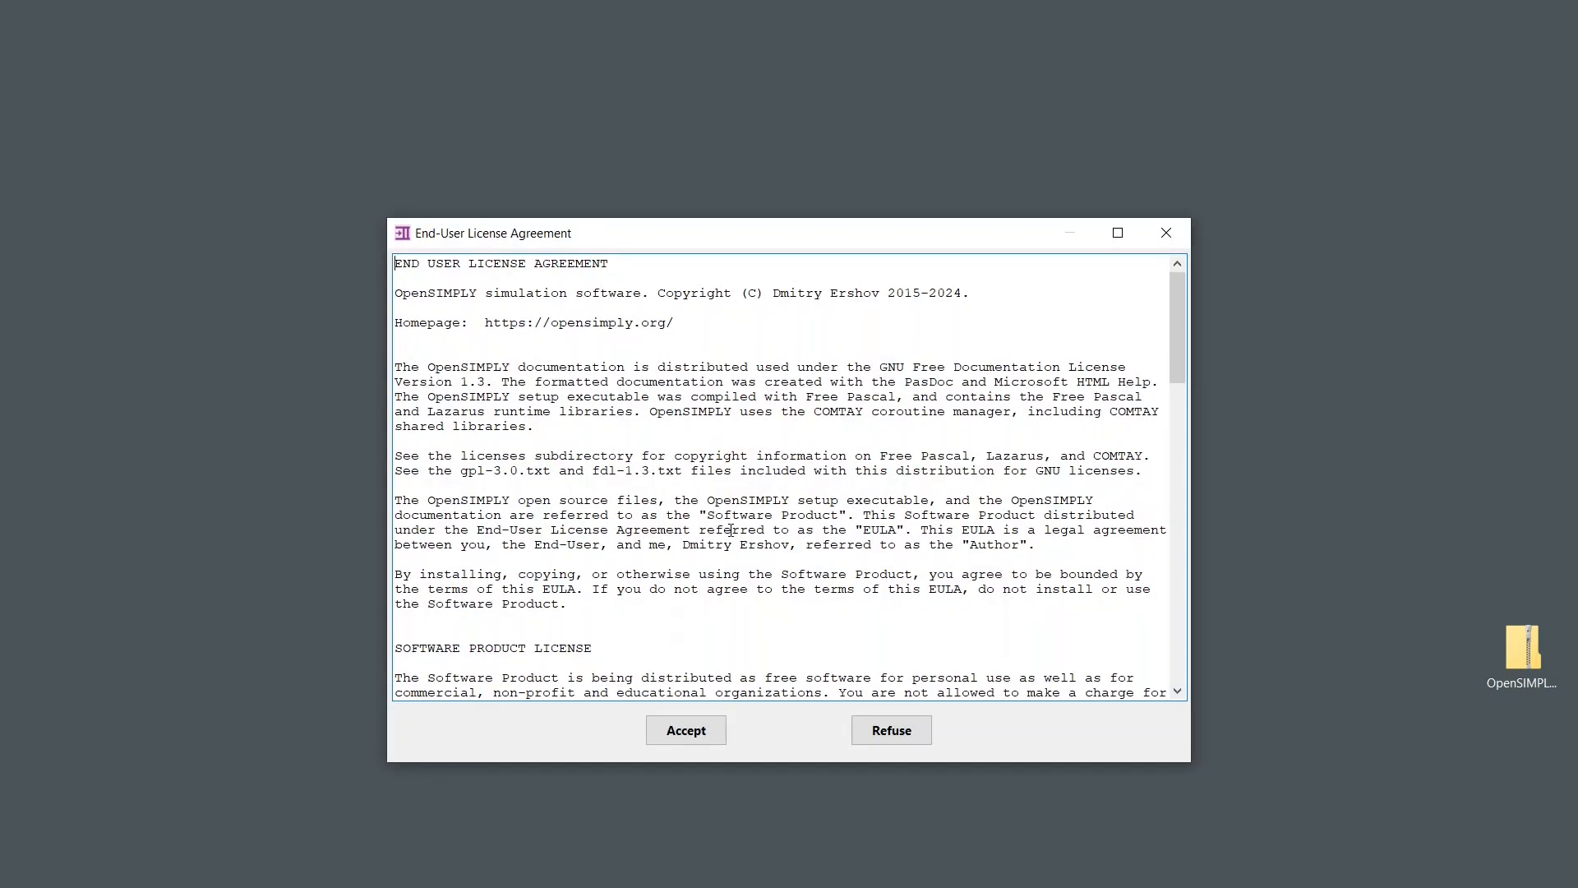
pyautogui.click(689, 729)
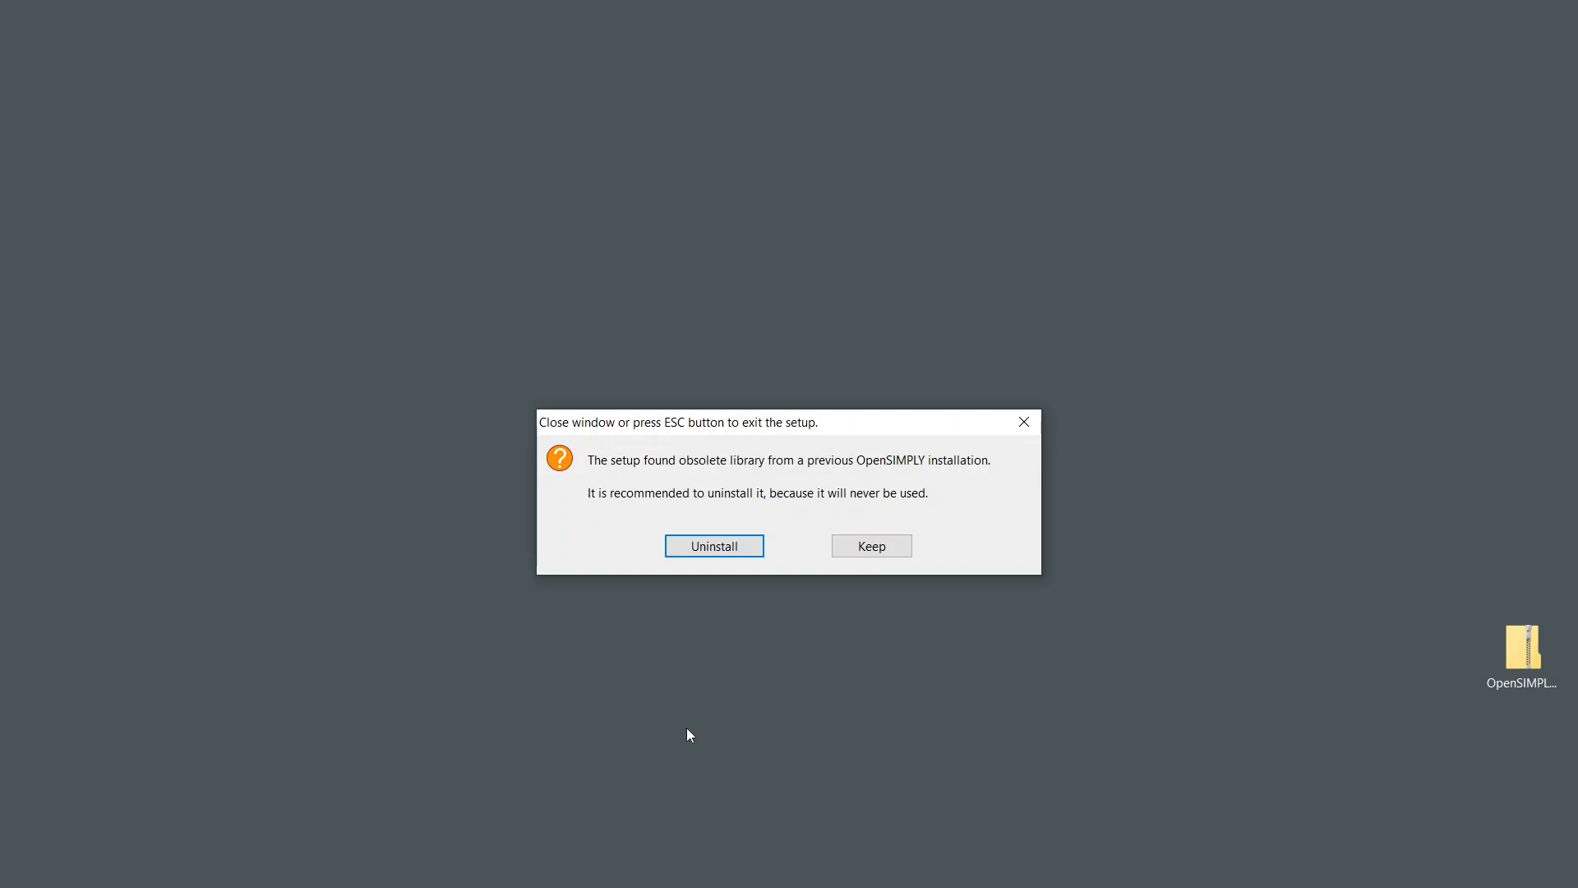
# Uninstall the obsolete 64-bit Release library corouty.dll and the obsolete libraries for other platforms and configurations
pyautogui.click(723, 549)
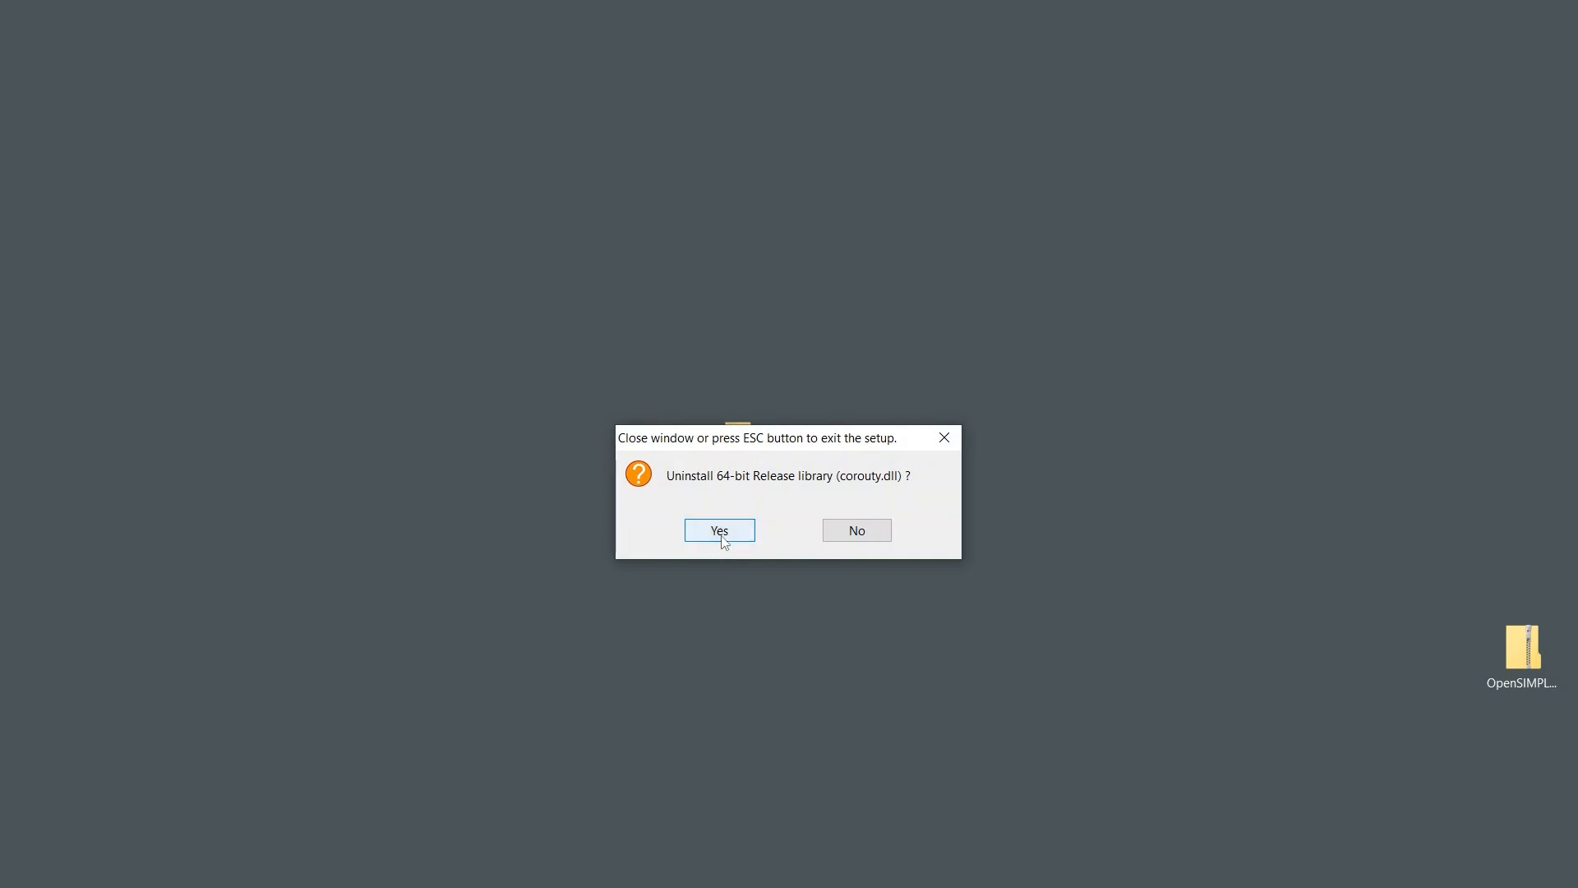
pyautogui.click(720, 531)
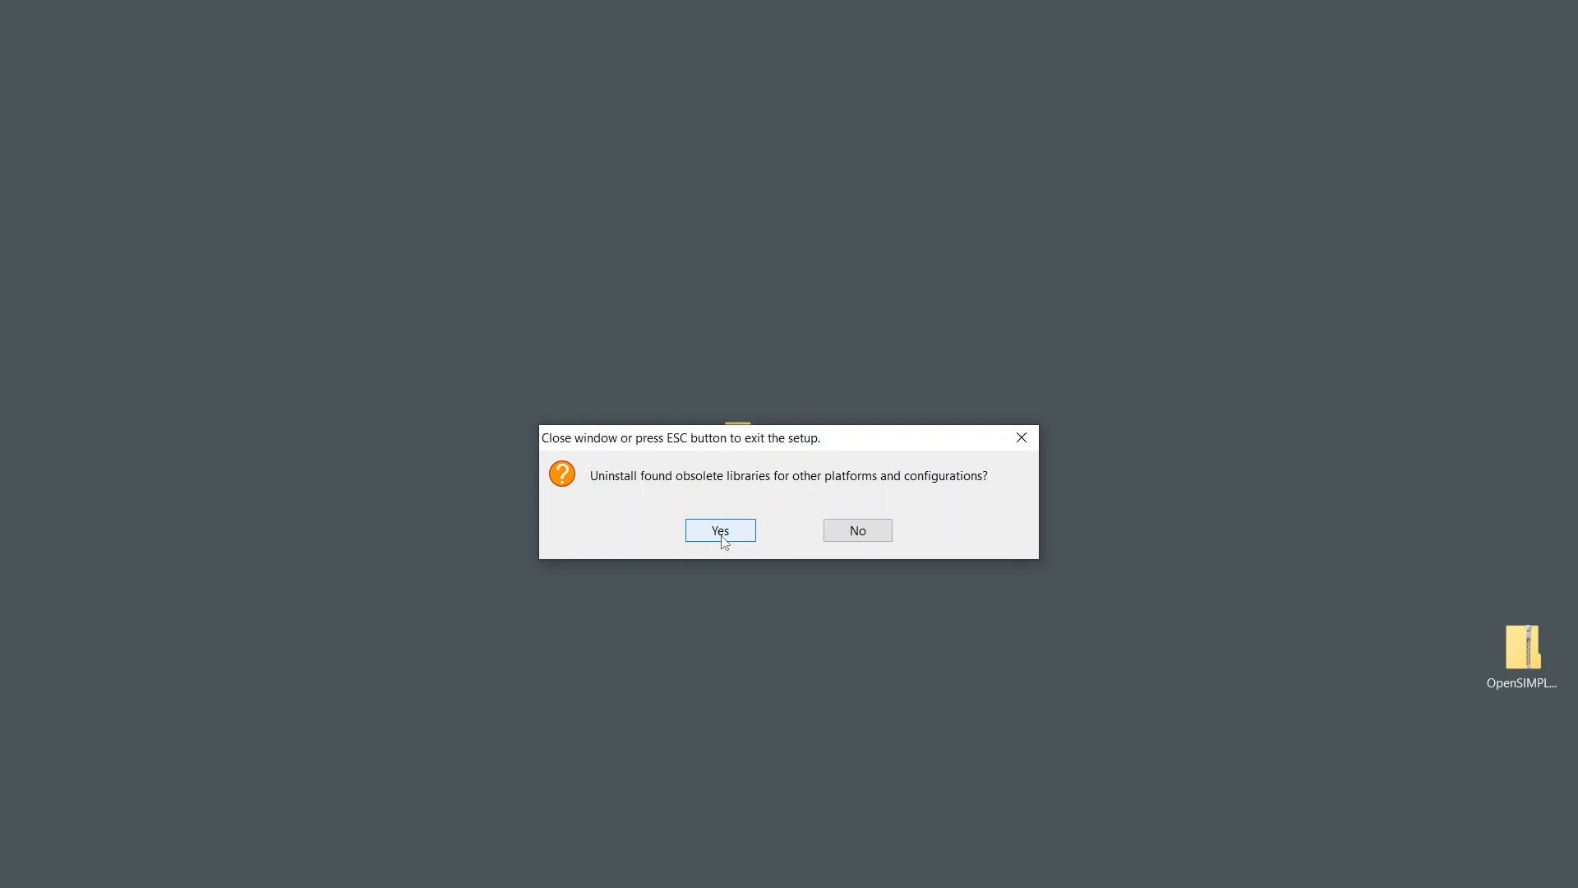
pyautogui.click(721, 533)
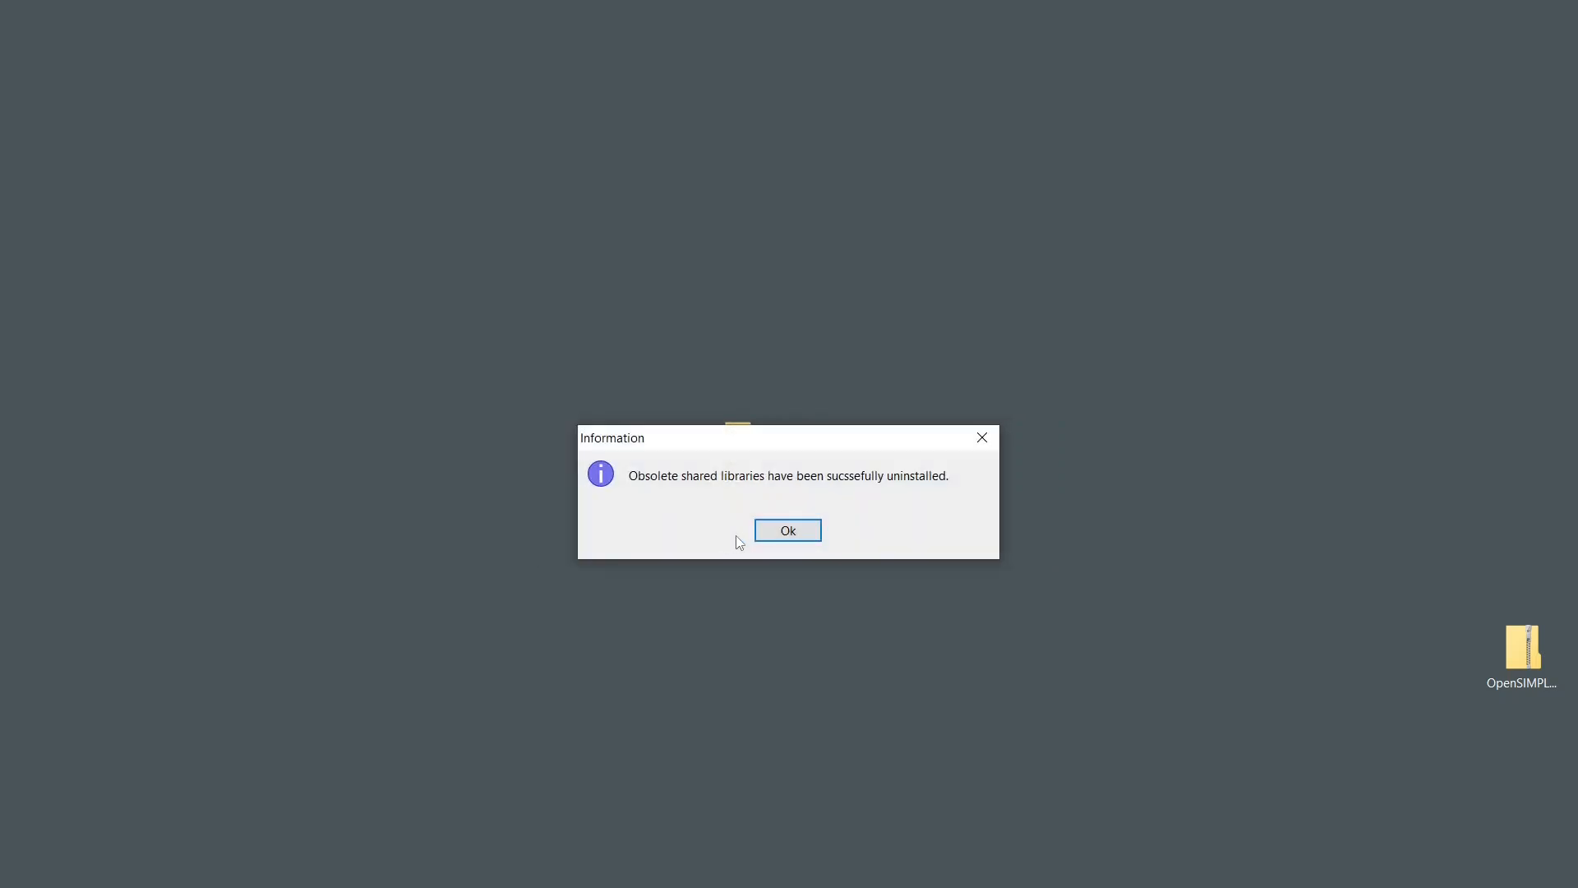
pyautogui.click(779, 533)
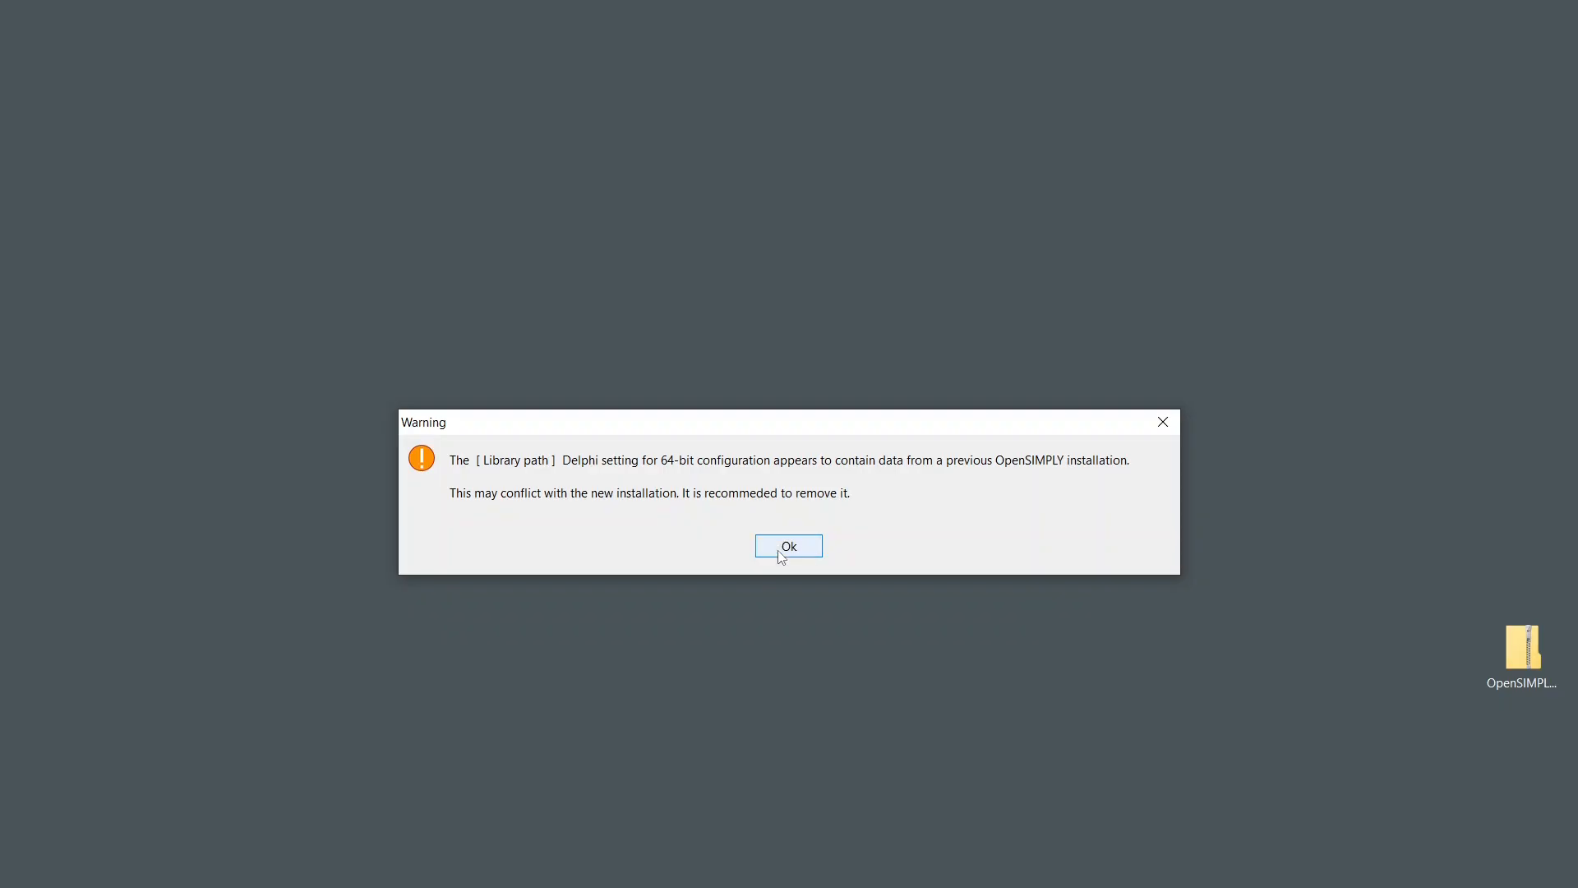
# Remove the previous OpenSIMPLY-4.0.2 entry from Delphi's 64-bit Library path and do the same for other platforms and configurations
pyautogui.click(777, 542)
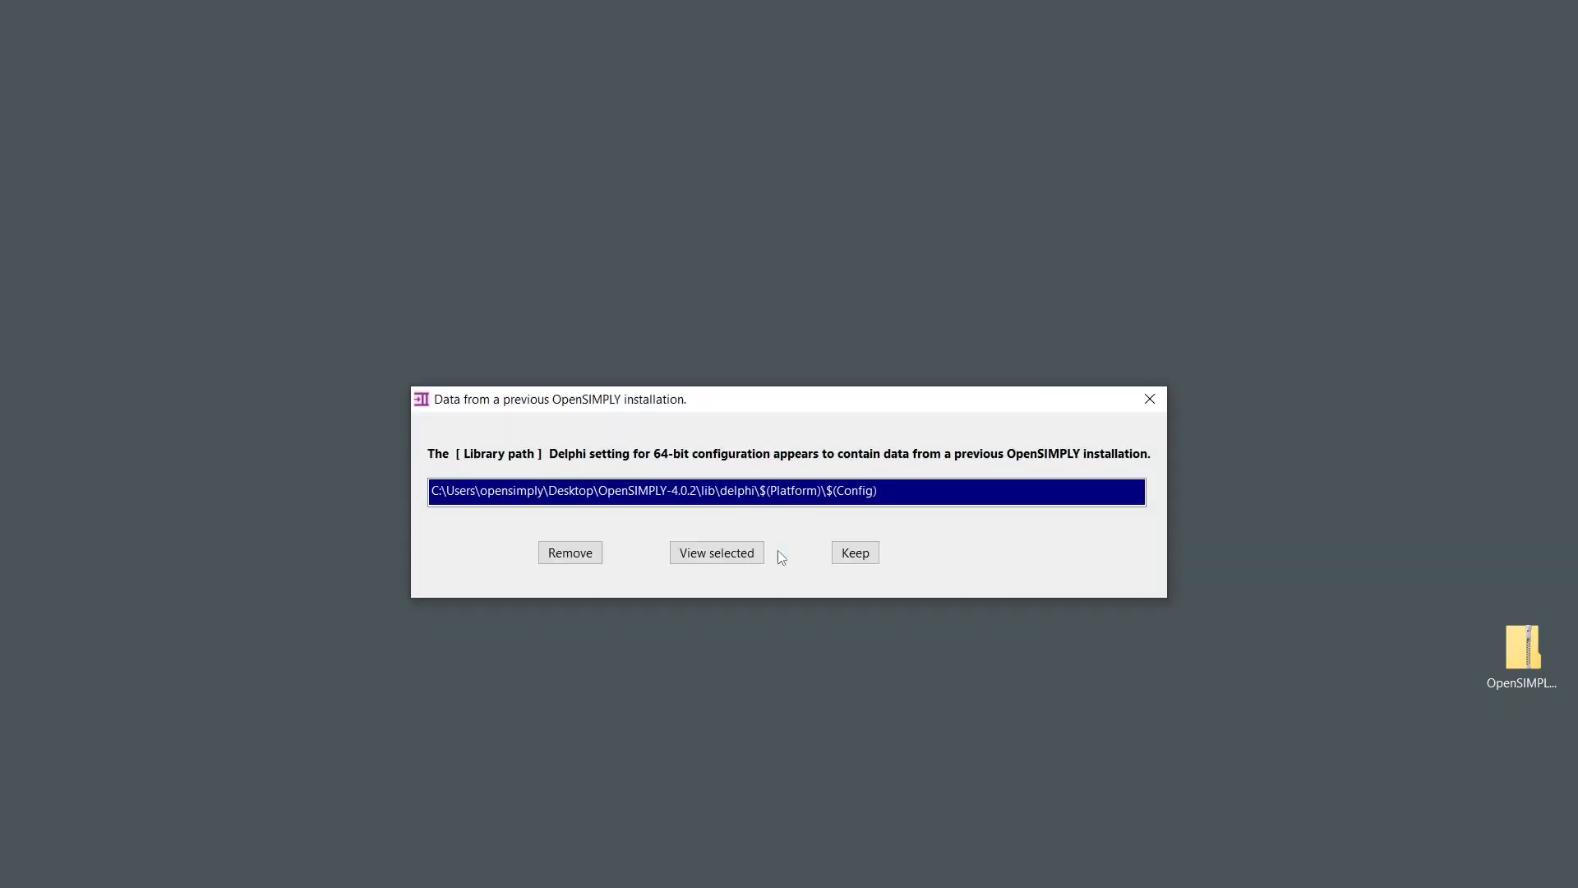
pyautogui.click(574, 556)
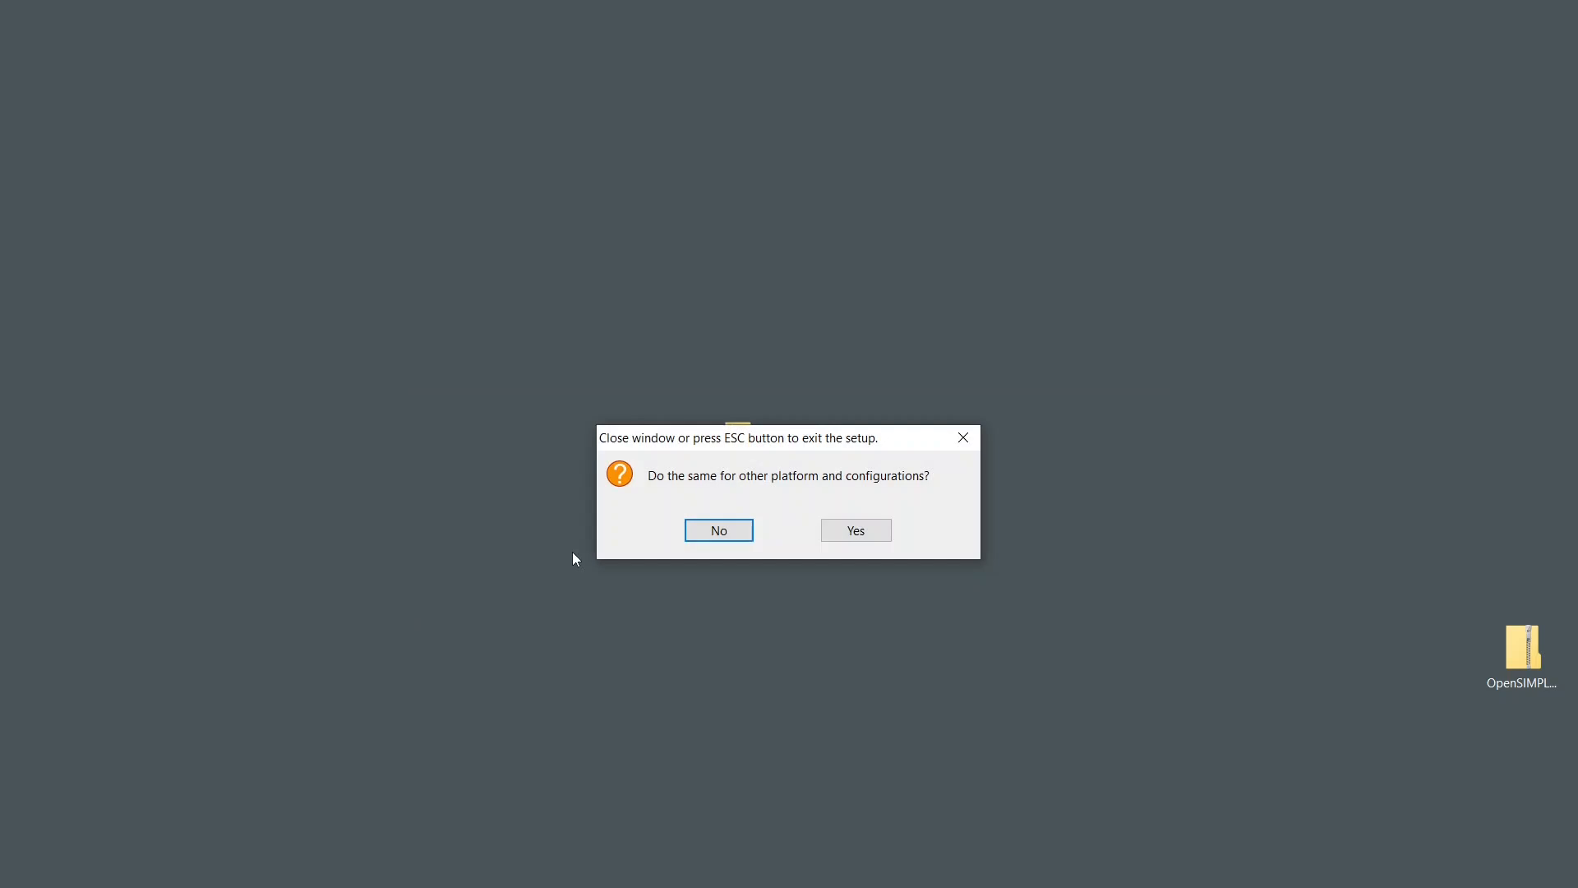
pyautogui.click(864, 531)
pyautogui.click(863, 531)
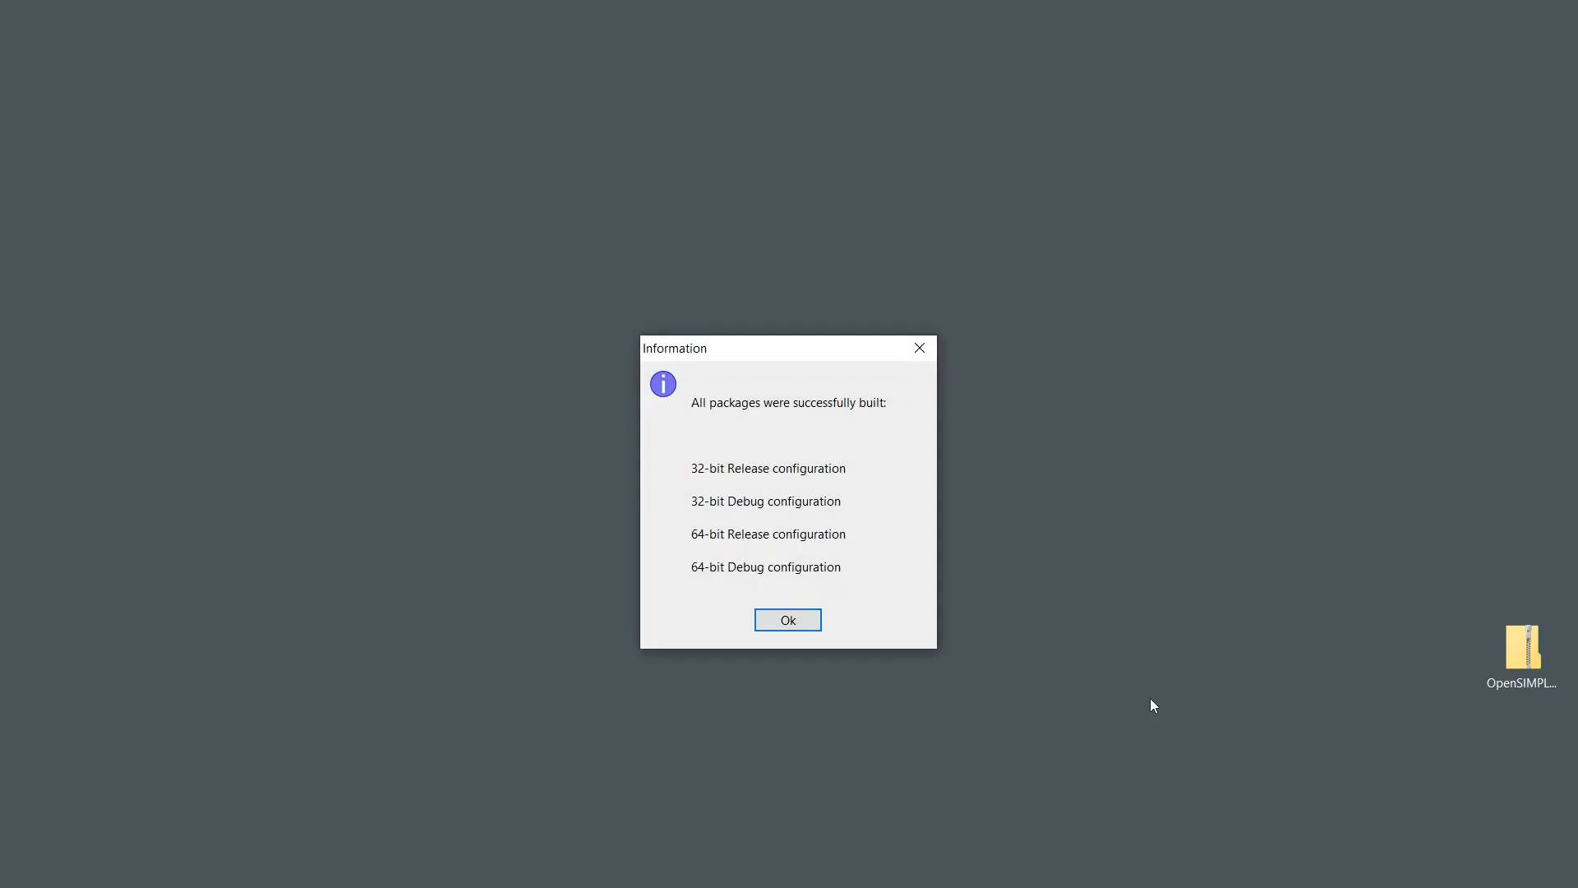
# Acknowledge the package build, test file and completion messages to finish the OpenSIMPLY setup
pyautogui.click(792, 623)
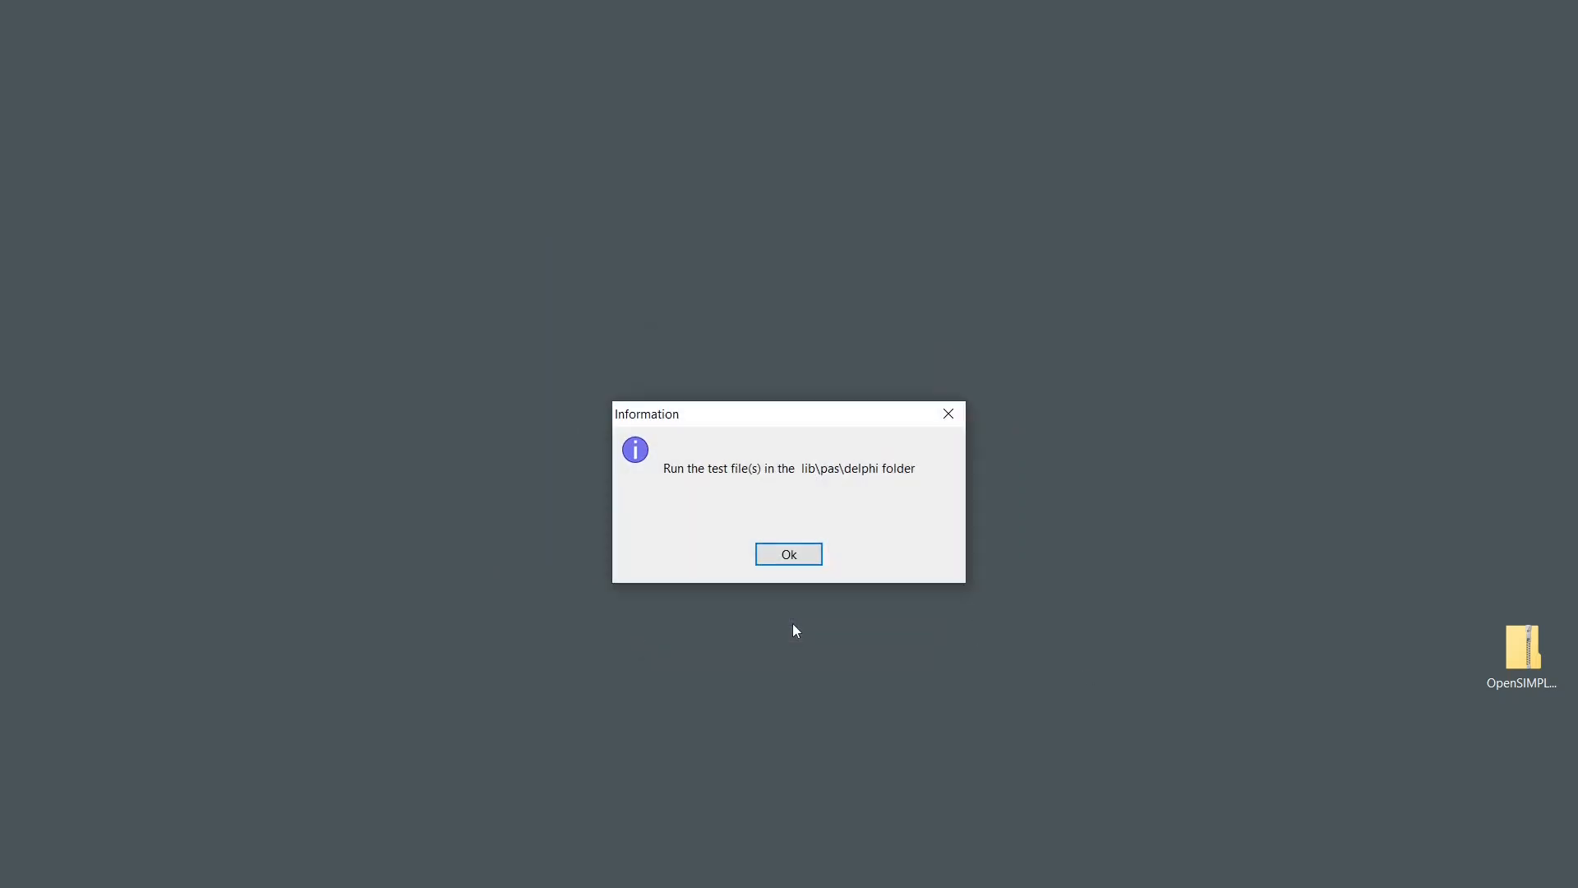
pyautogui.click(812, 562)
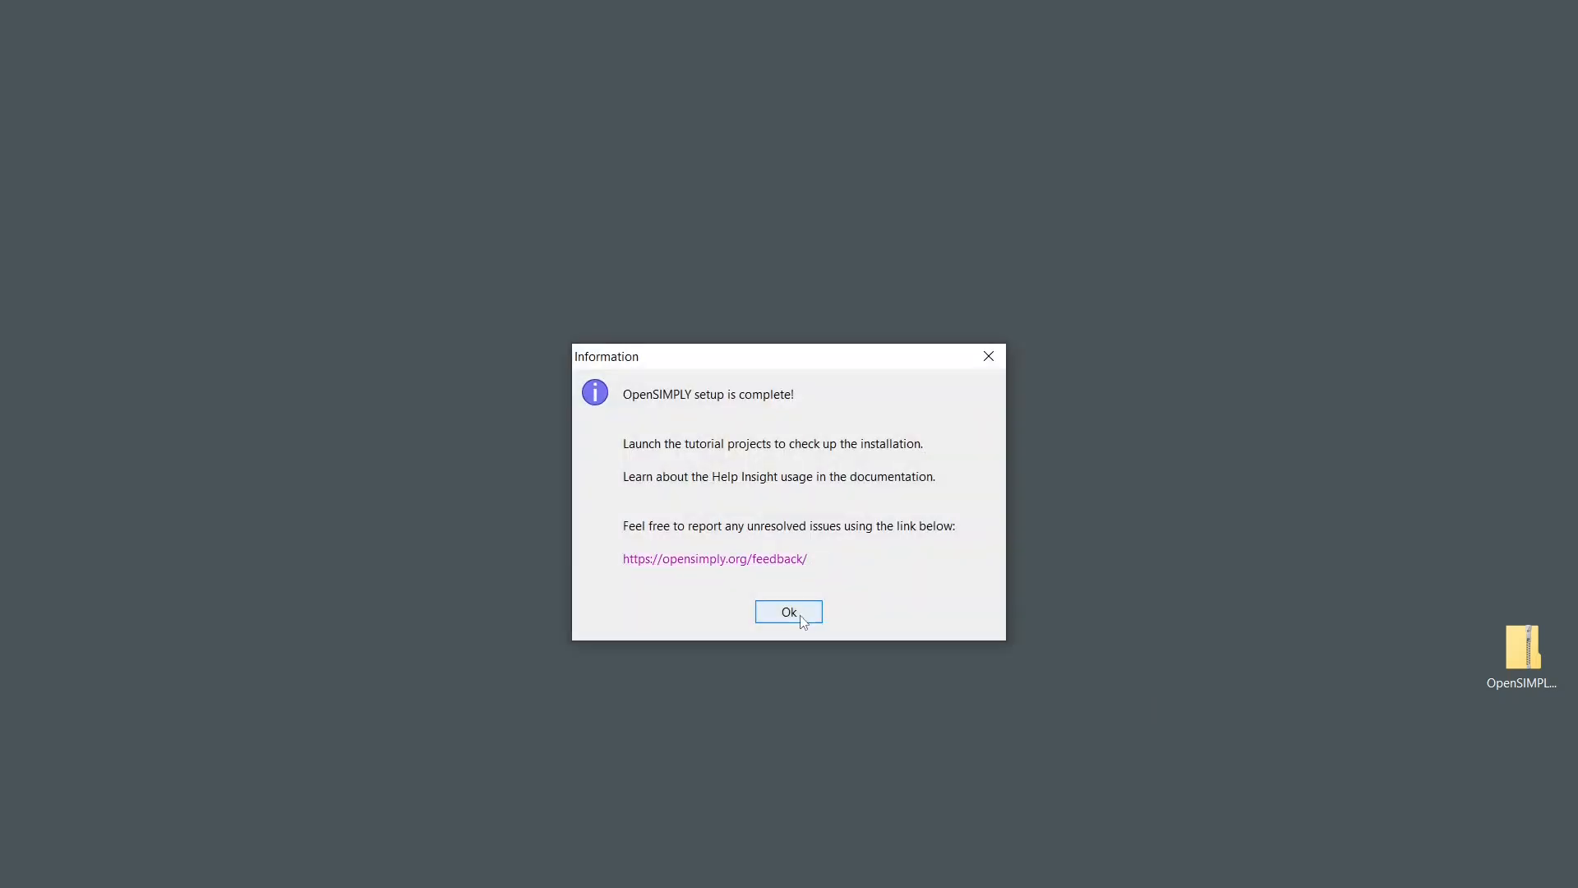
pyautogui.click(801, 612)
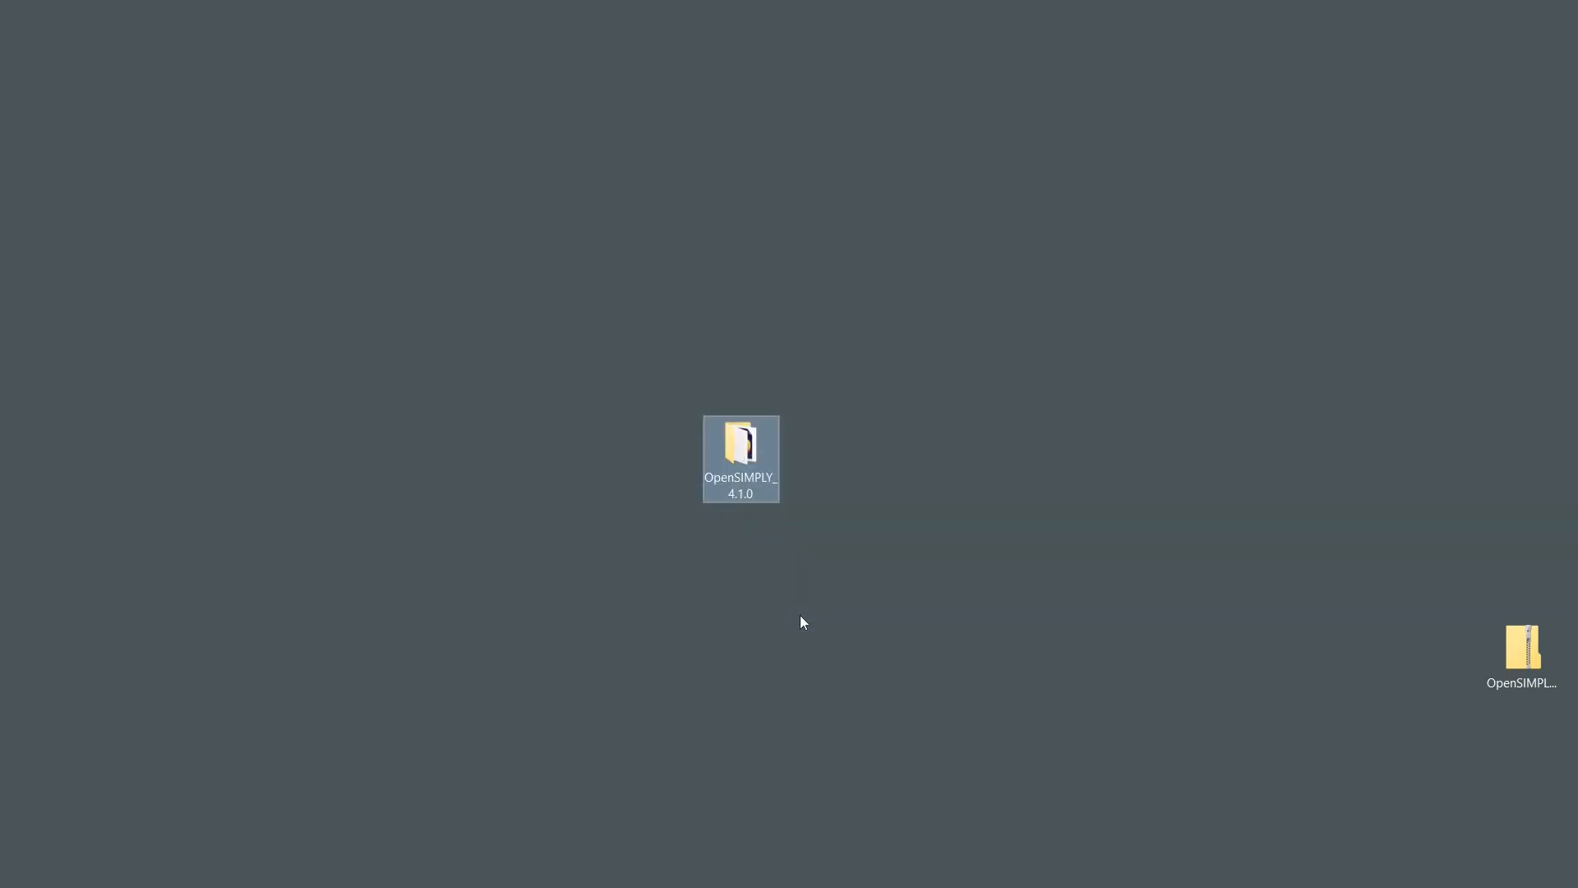
# Open TestOpenSIMPLY.dproj in Delphi from the OpenSIMPLY_4.1.0 subfolder lib\pas\delphi\TestOpenSIMPLY
pyautogui.doubleClick(746, 469)
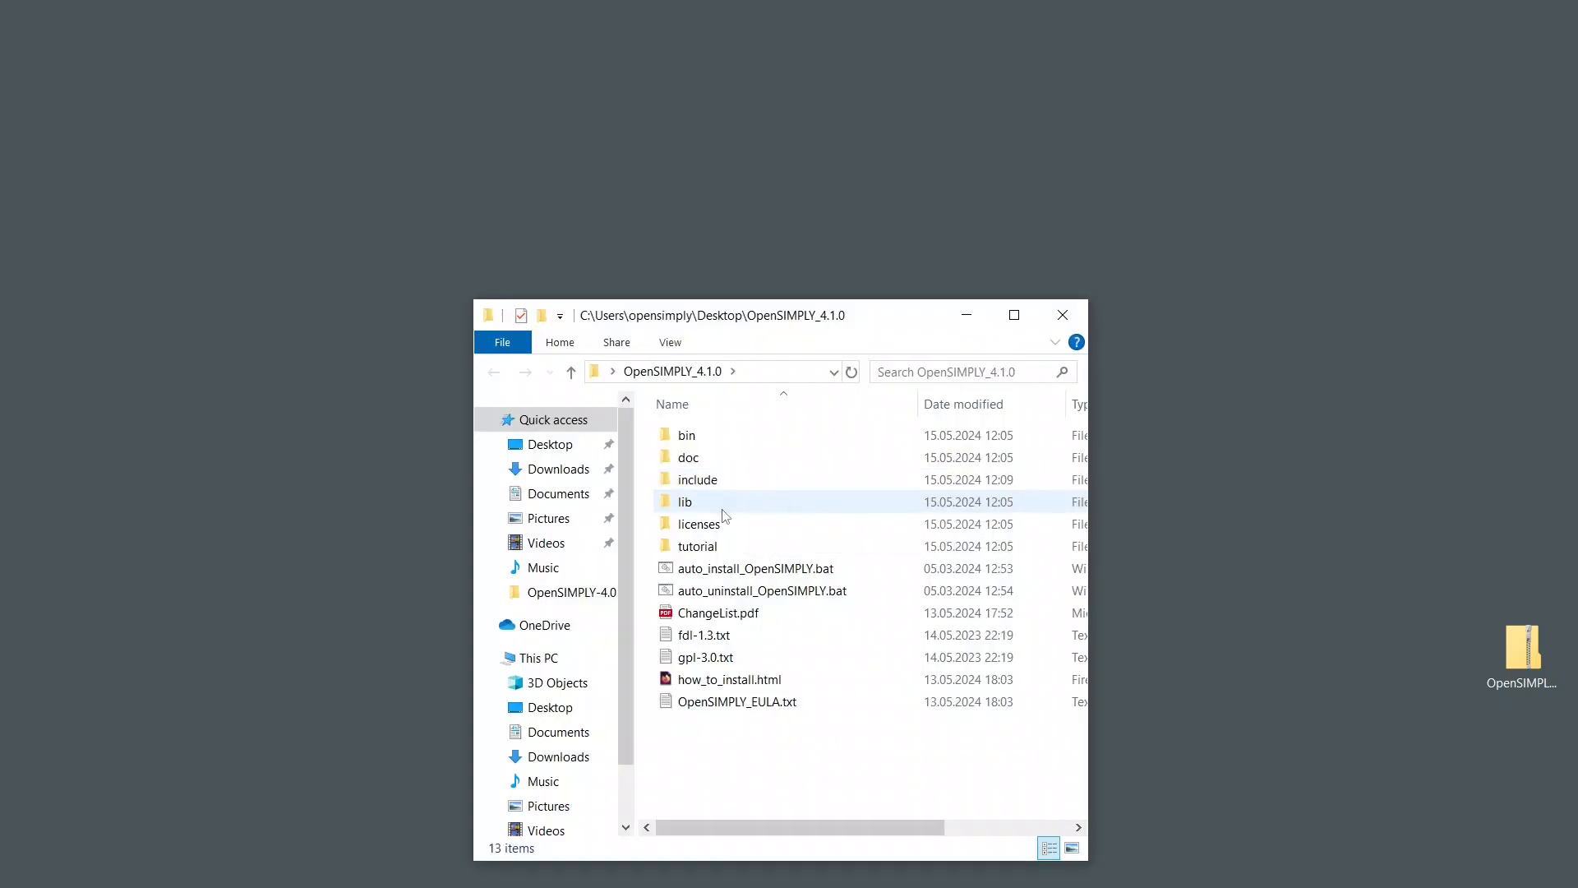
pyautogui.doubleClick(694, 502)
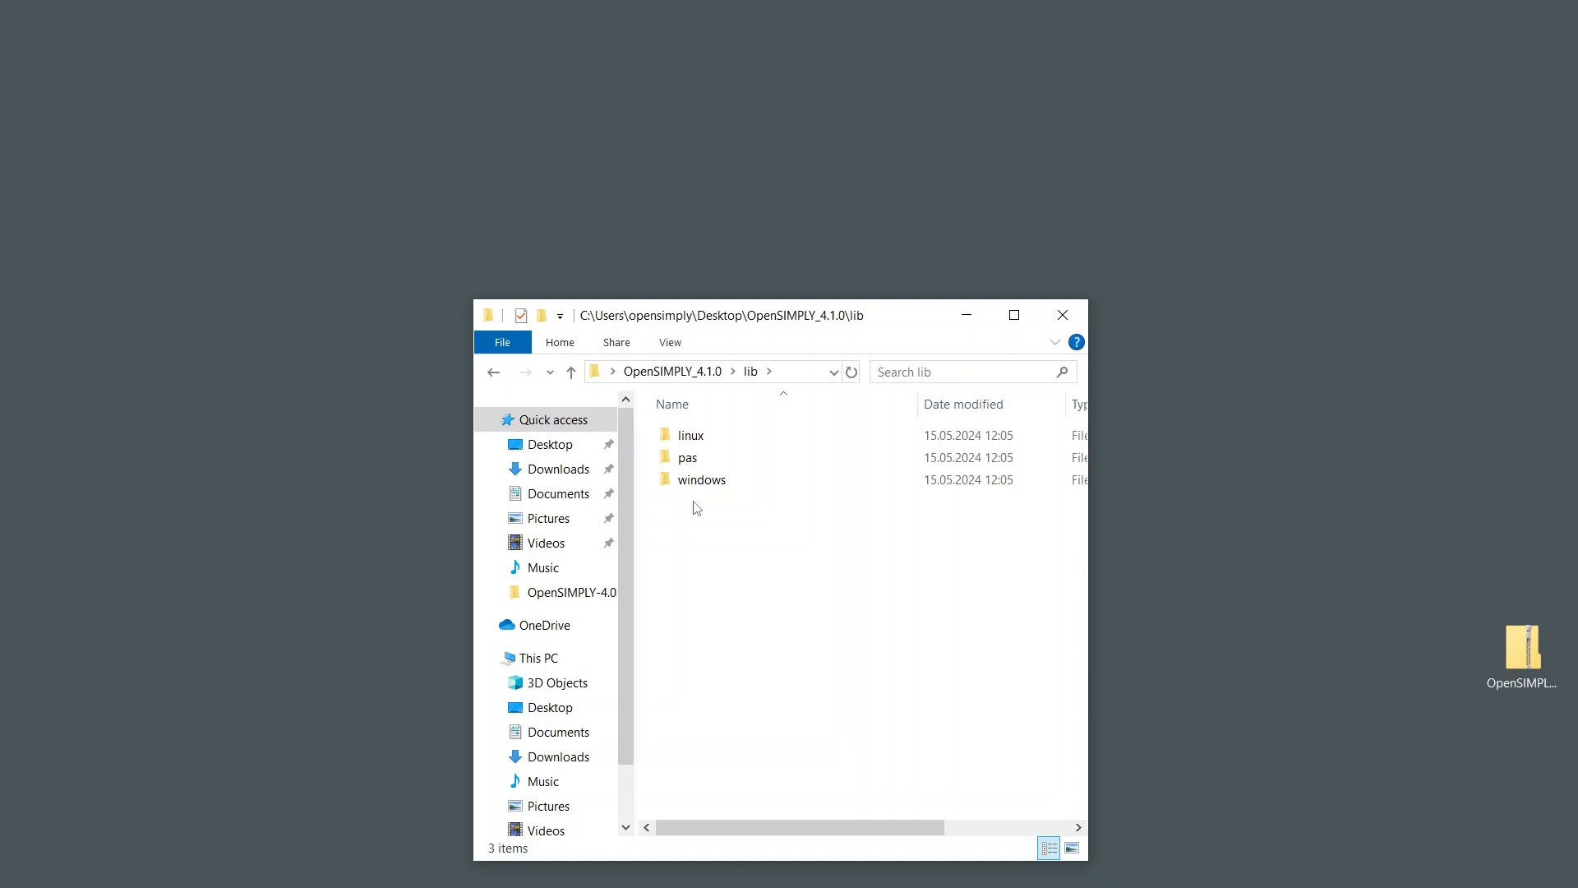
pyautogui.doubleClick(699, 459)
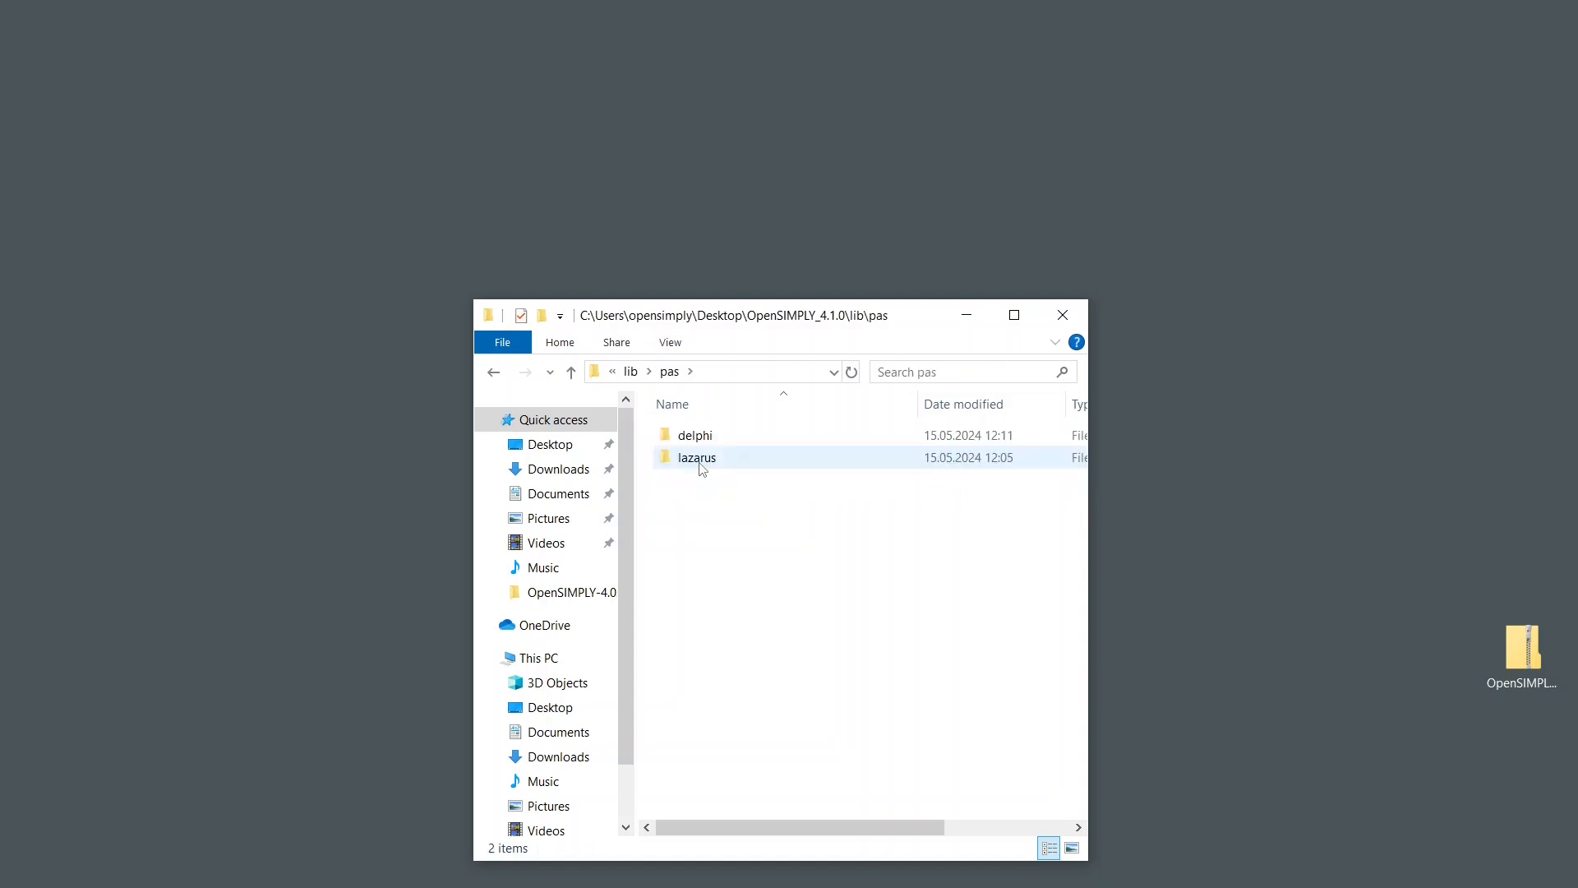
pyautogui.doubleClick(700, 440)
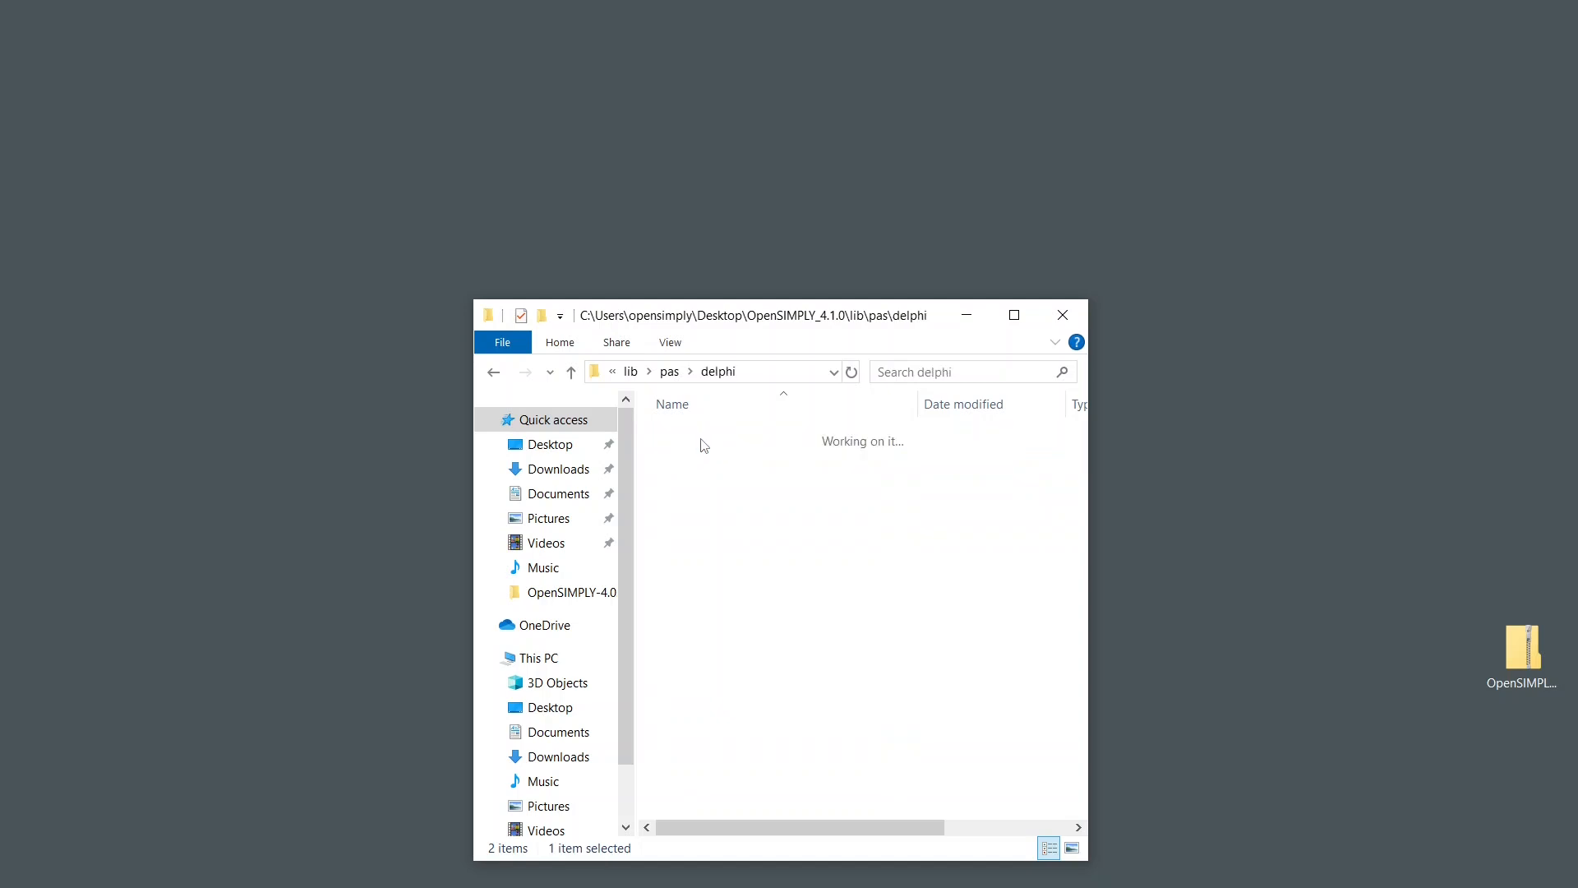
pyautogui.doubleClick(705, 458)
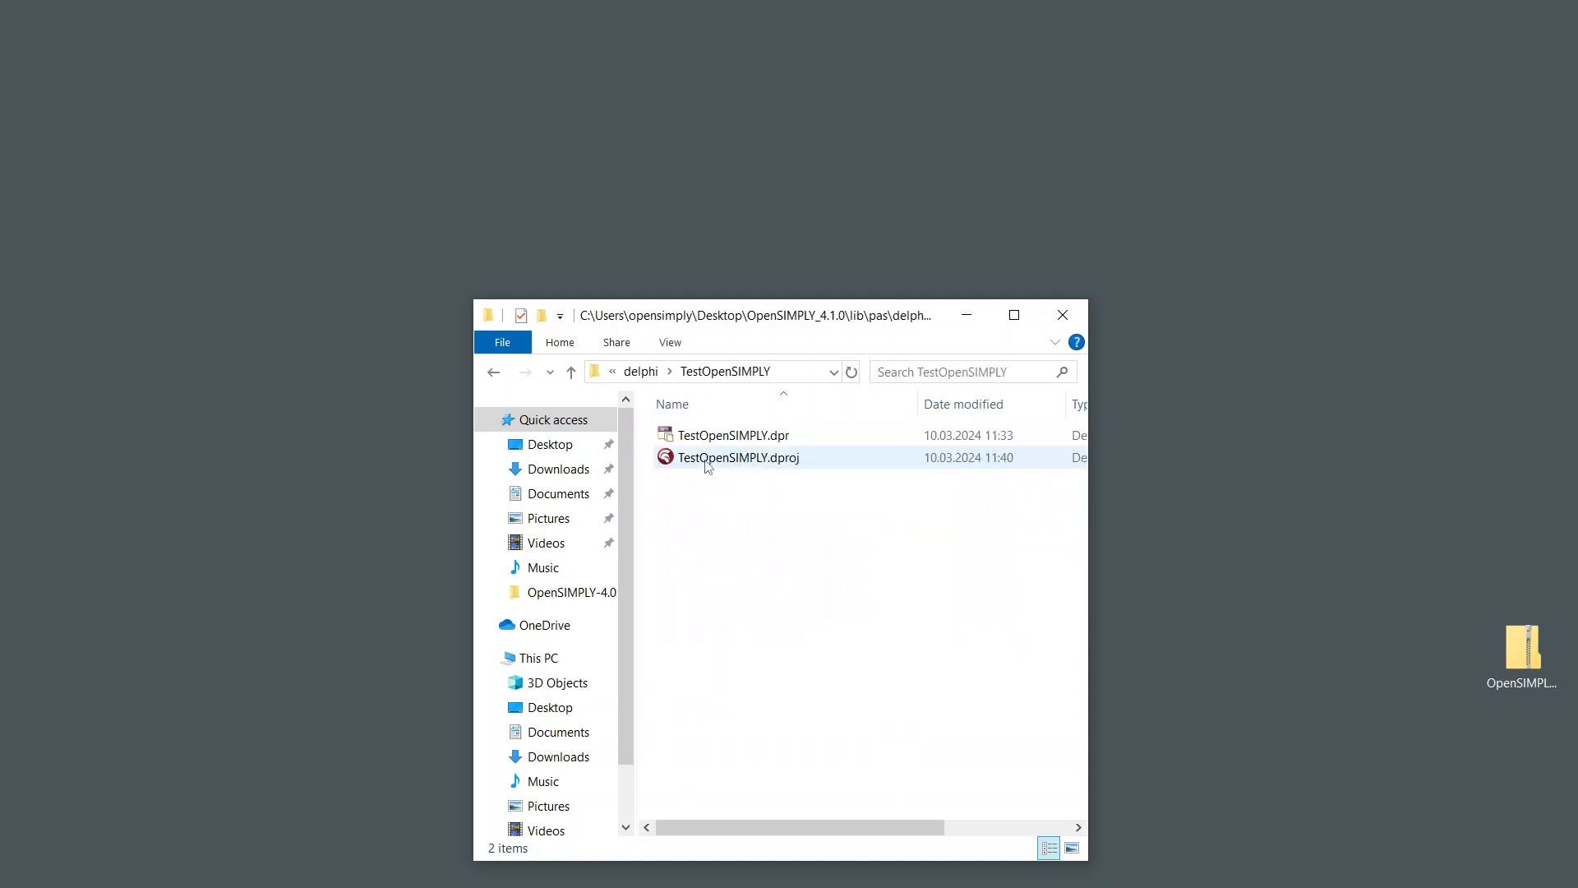
pyautogui.click(709, 465)
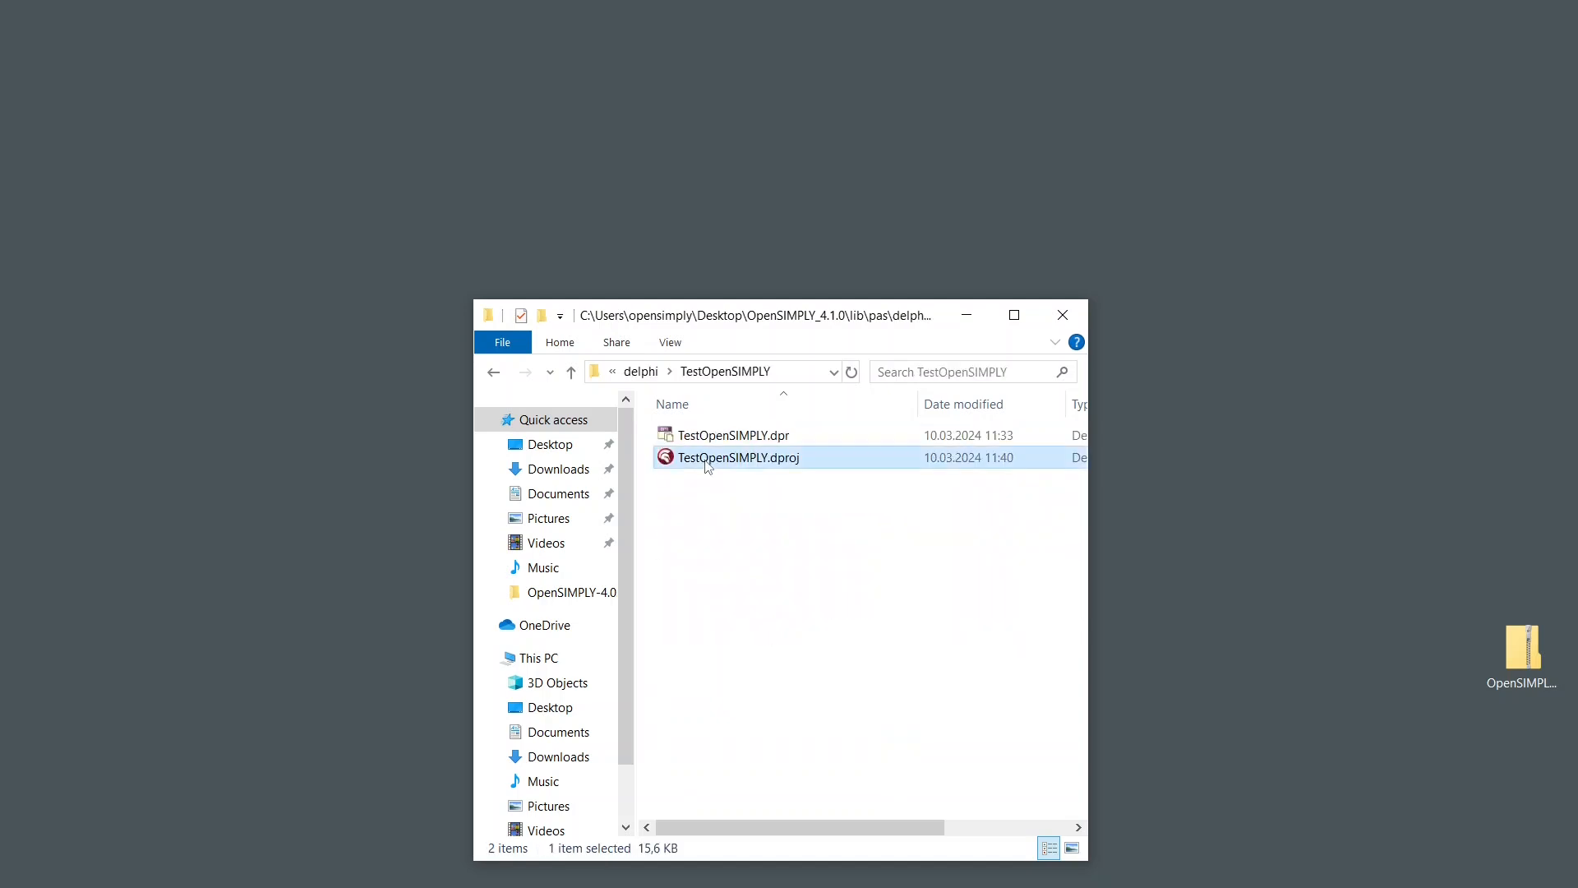
pyautogui.doubleClick(708, 465)
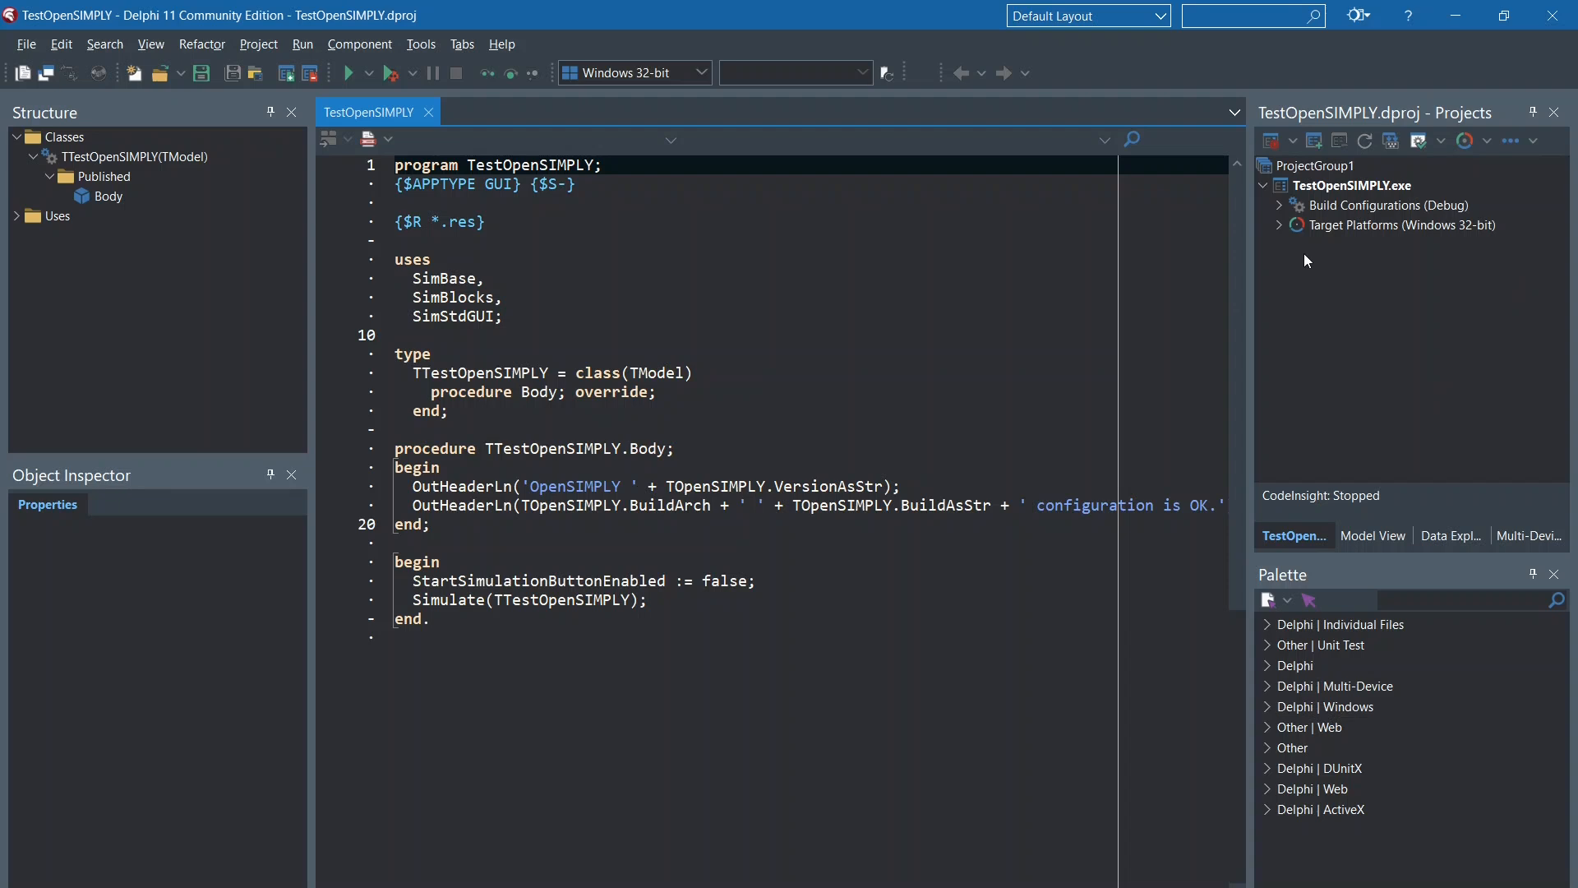
# Run the TestOpenSIMPLY project for Windows 32-bit in the Debug configuration, and close the test application, confirming its exit
pyautogui.click(302, 44)
pyautogui.click(322, 70)
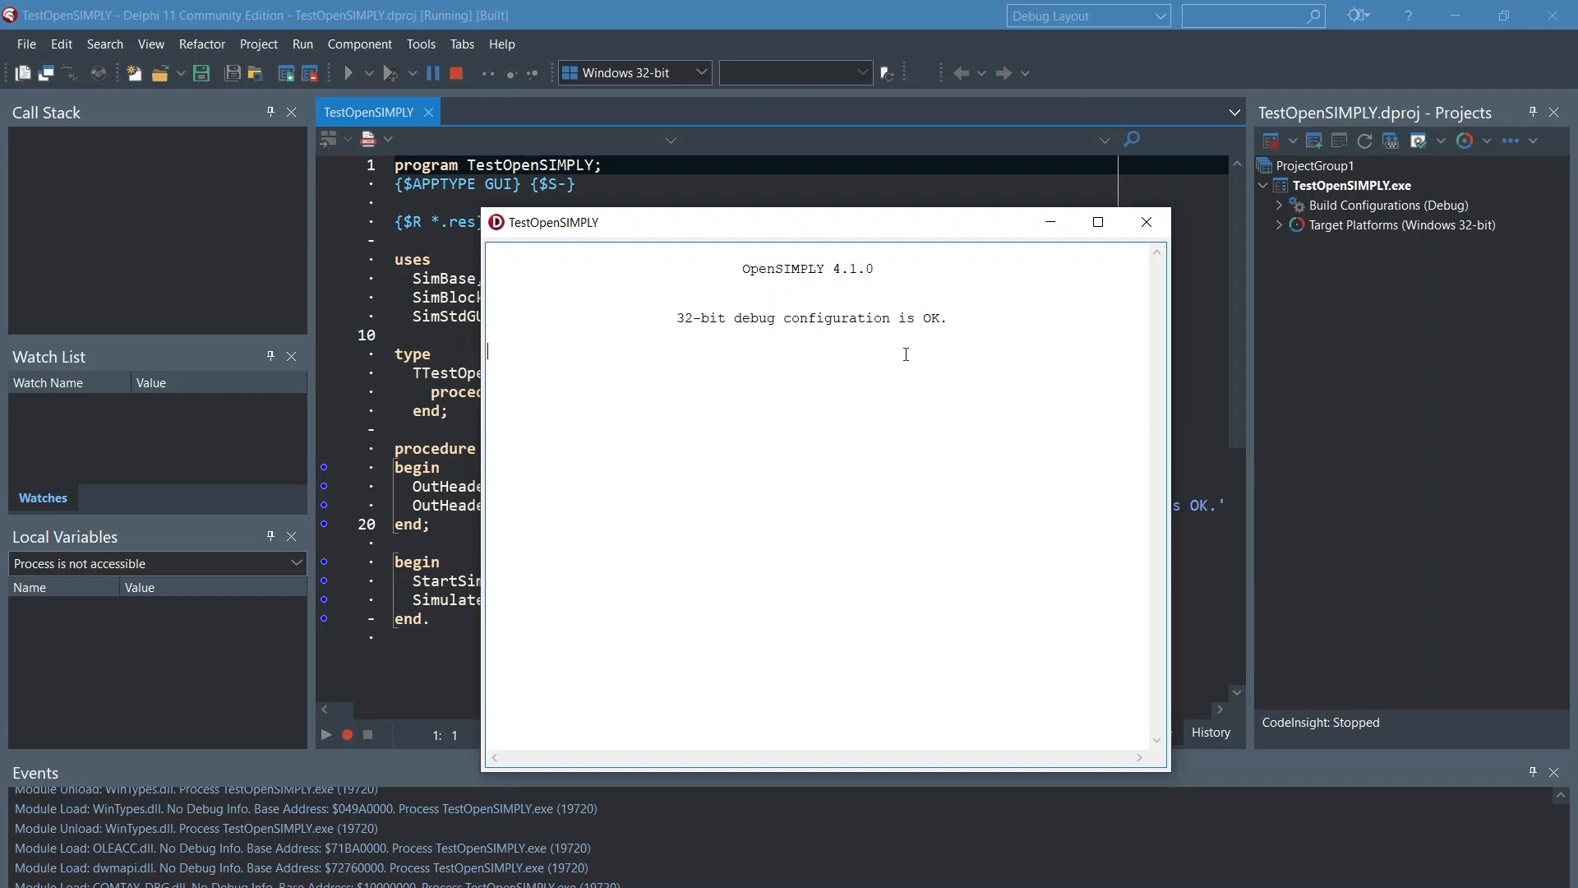
pyautogui.click(1151, 229)
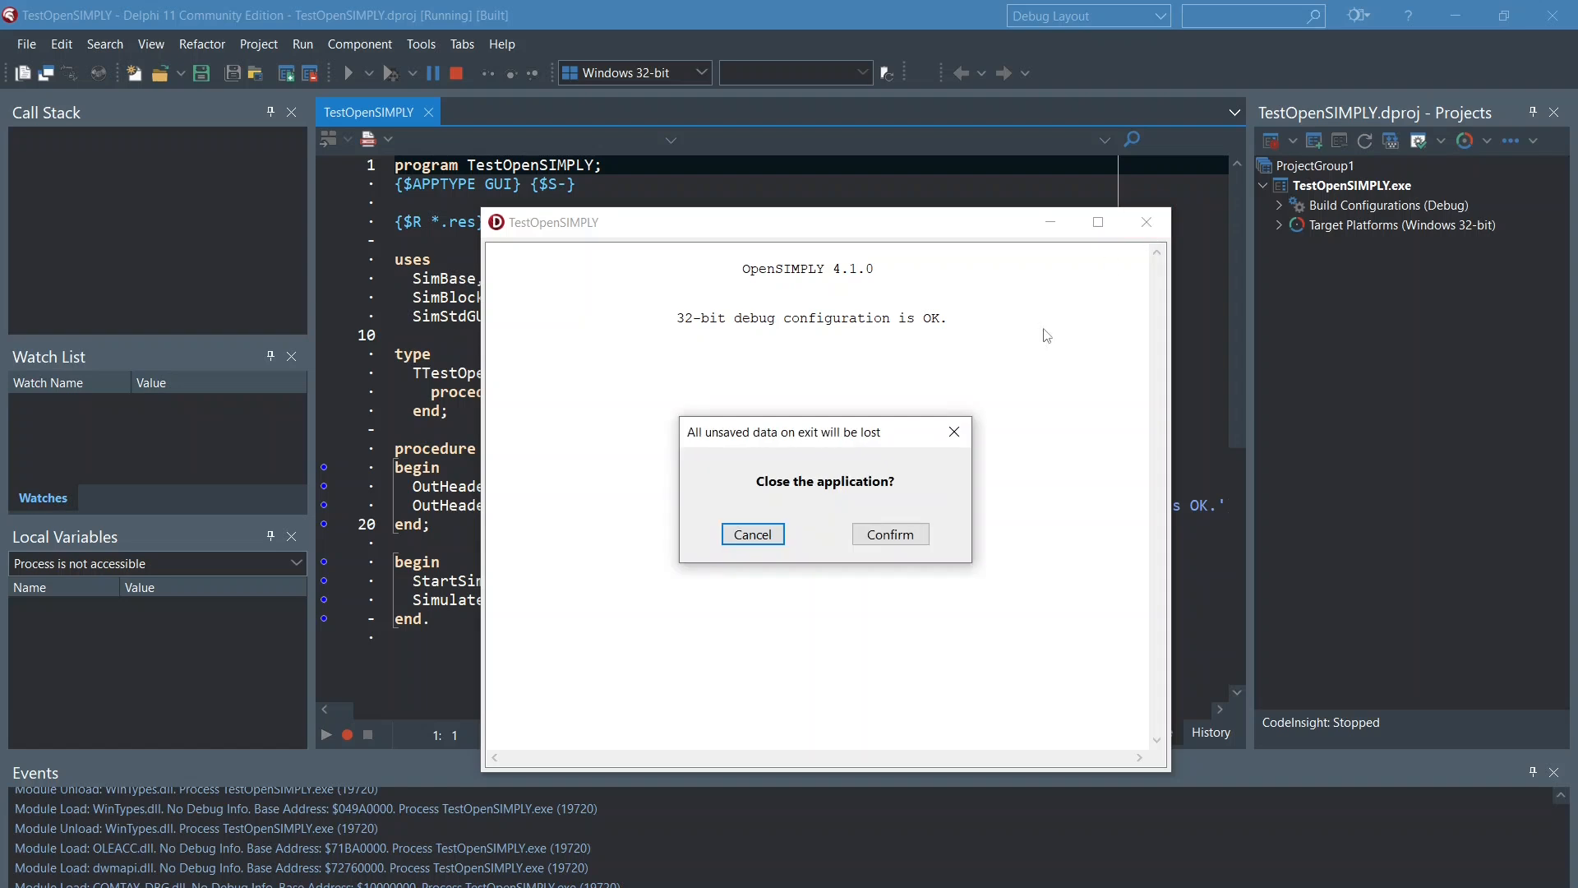
pyautogui.click(891, 535)
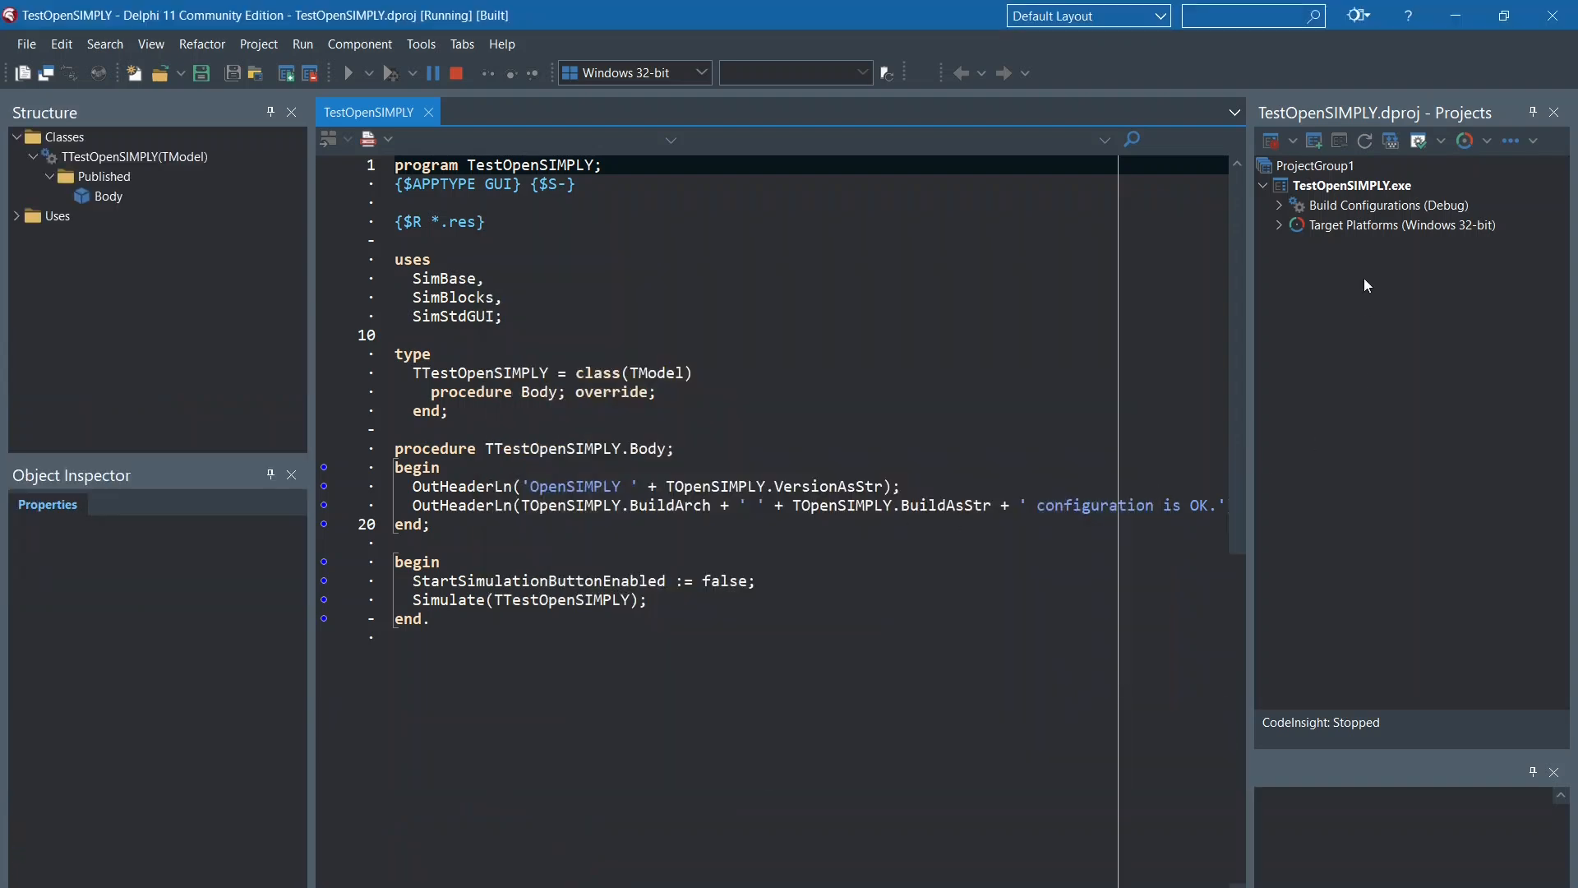
# Examine the target platforms and build configurations available for TestOpenSIMPLY.exe in the project tree
pyautogui.click(1349, 227)
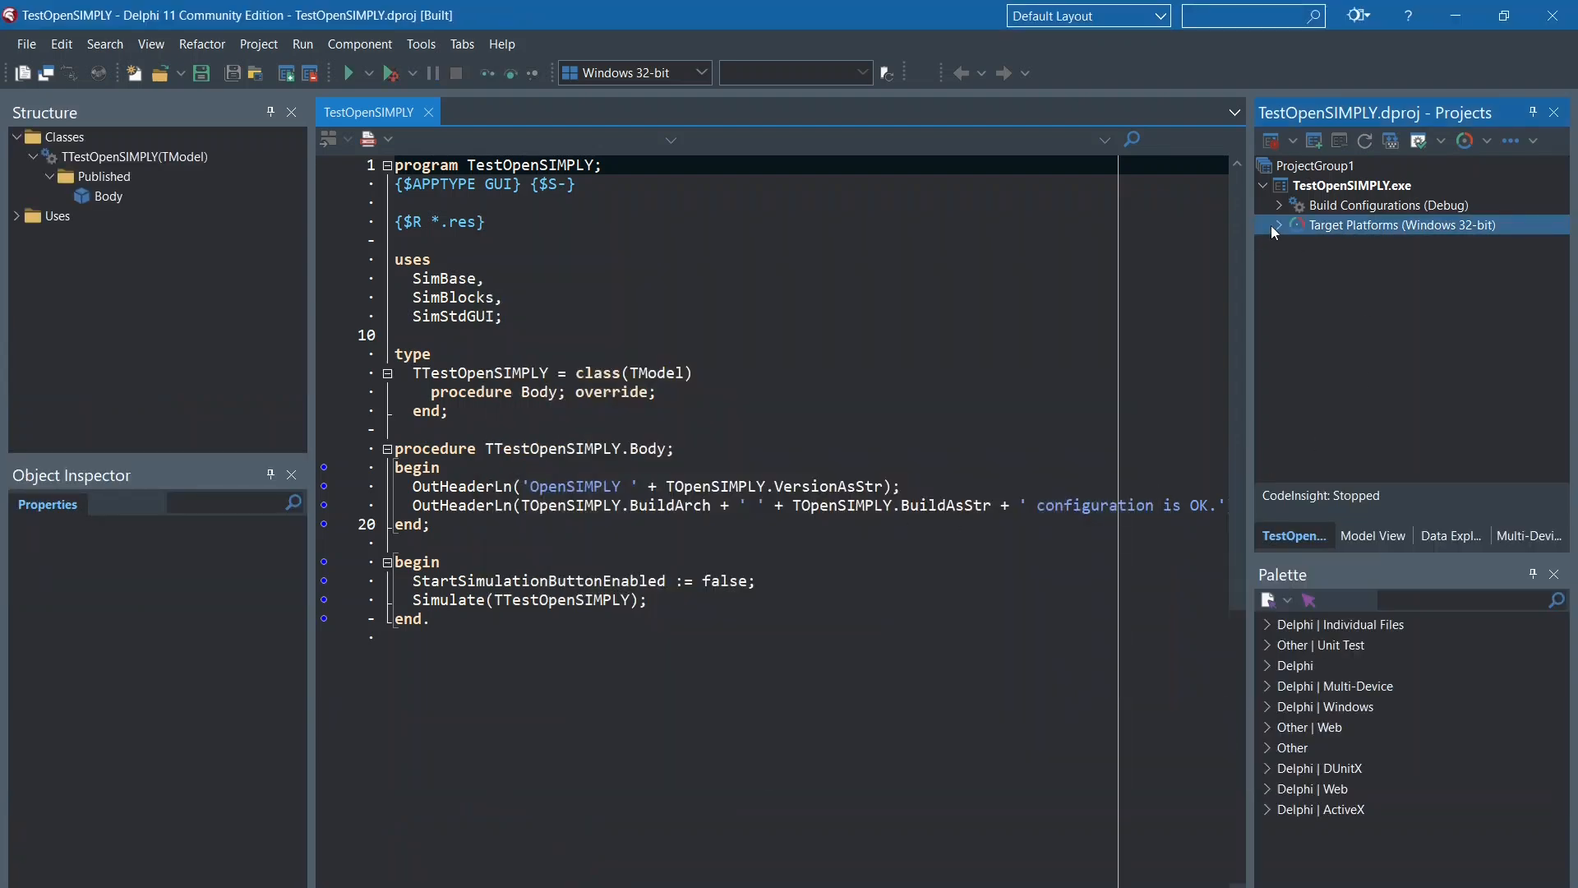
pyautogui.click(1276, 224)
pyautogui.click(1276, 222)
pyautogui.click(1279, 207)
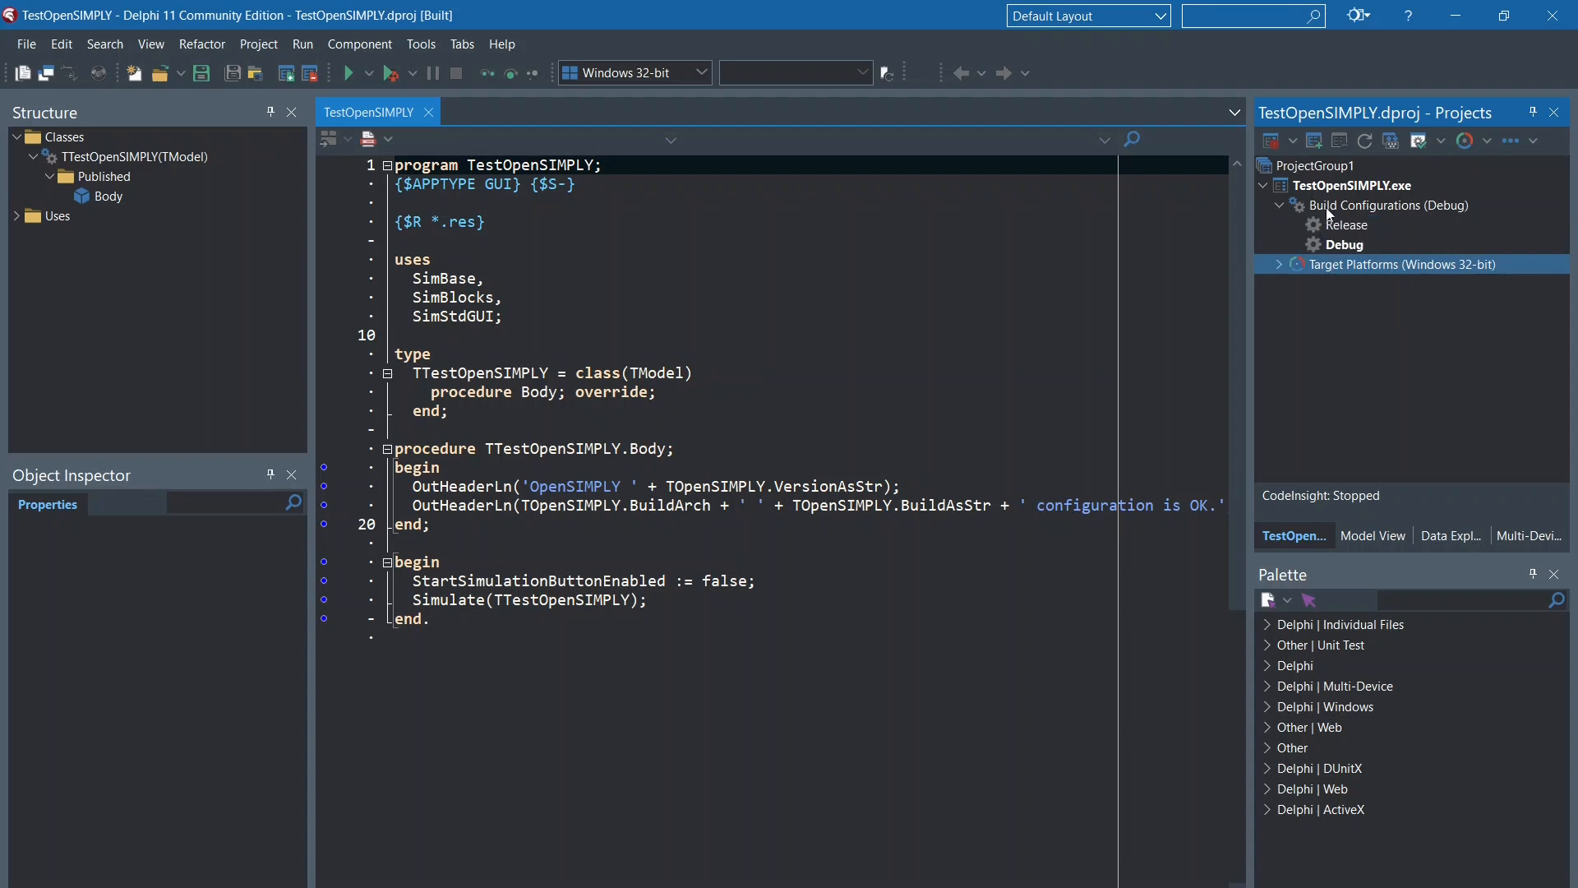
pyautogui.click(1278, 206)
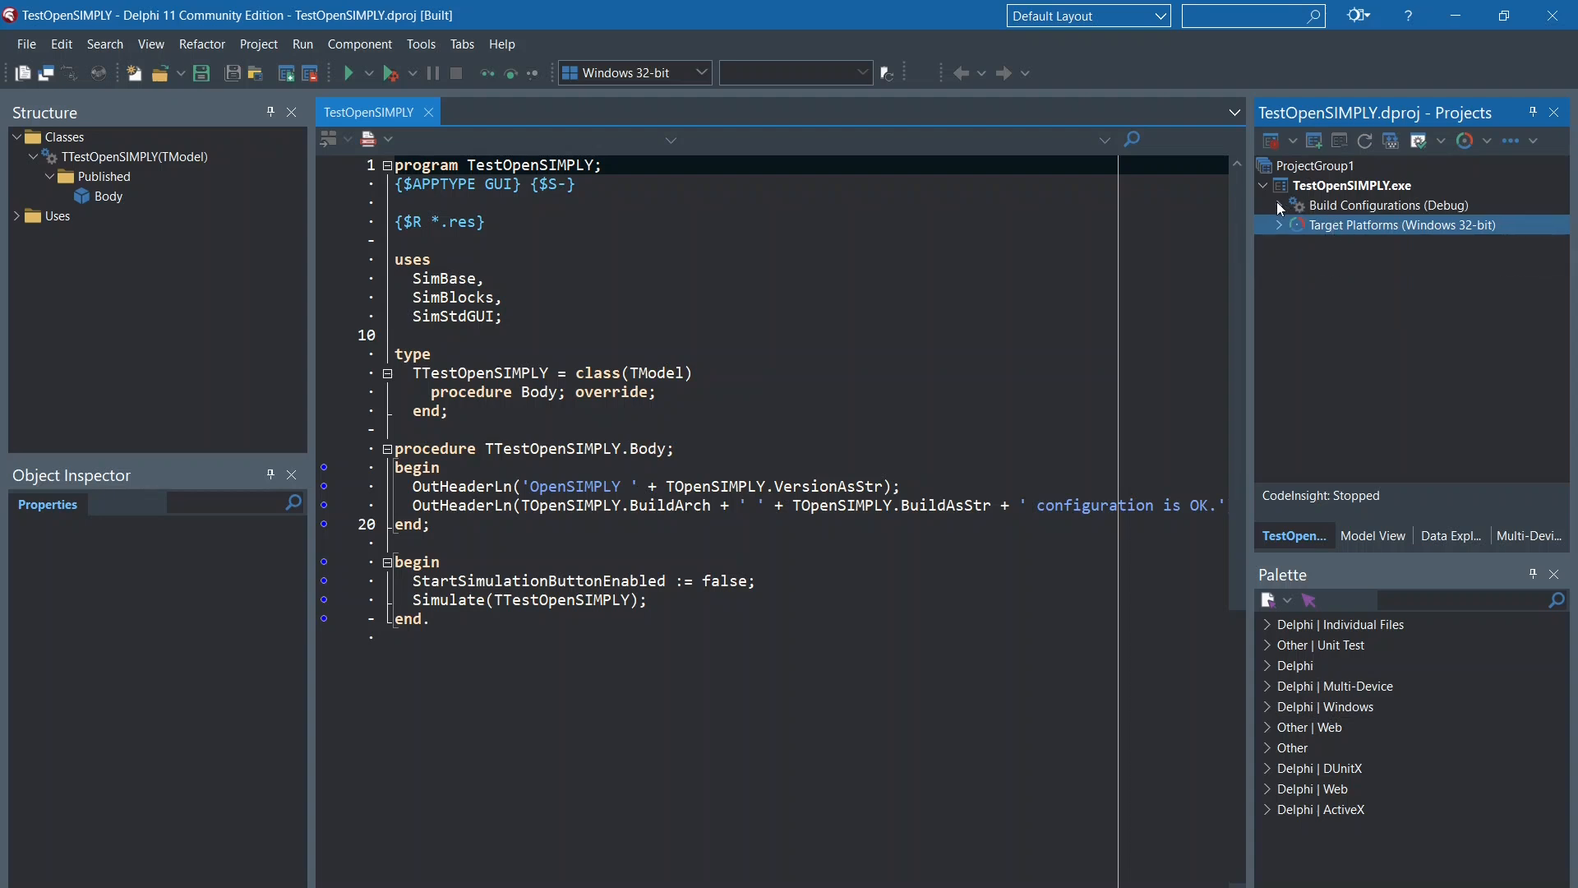
# Close Delphi and open the tutorial project tutorial_1a.dproj from the OpenSIMPLY_4.1.0 subfolder tutorial\delphi
pyautogui.click(1554, 16)
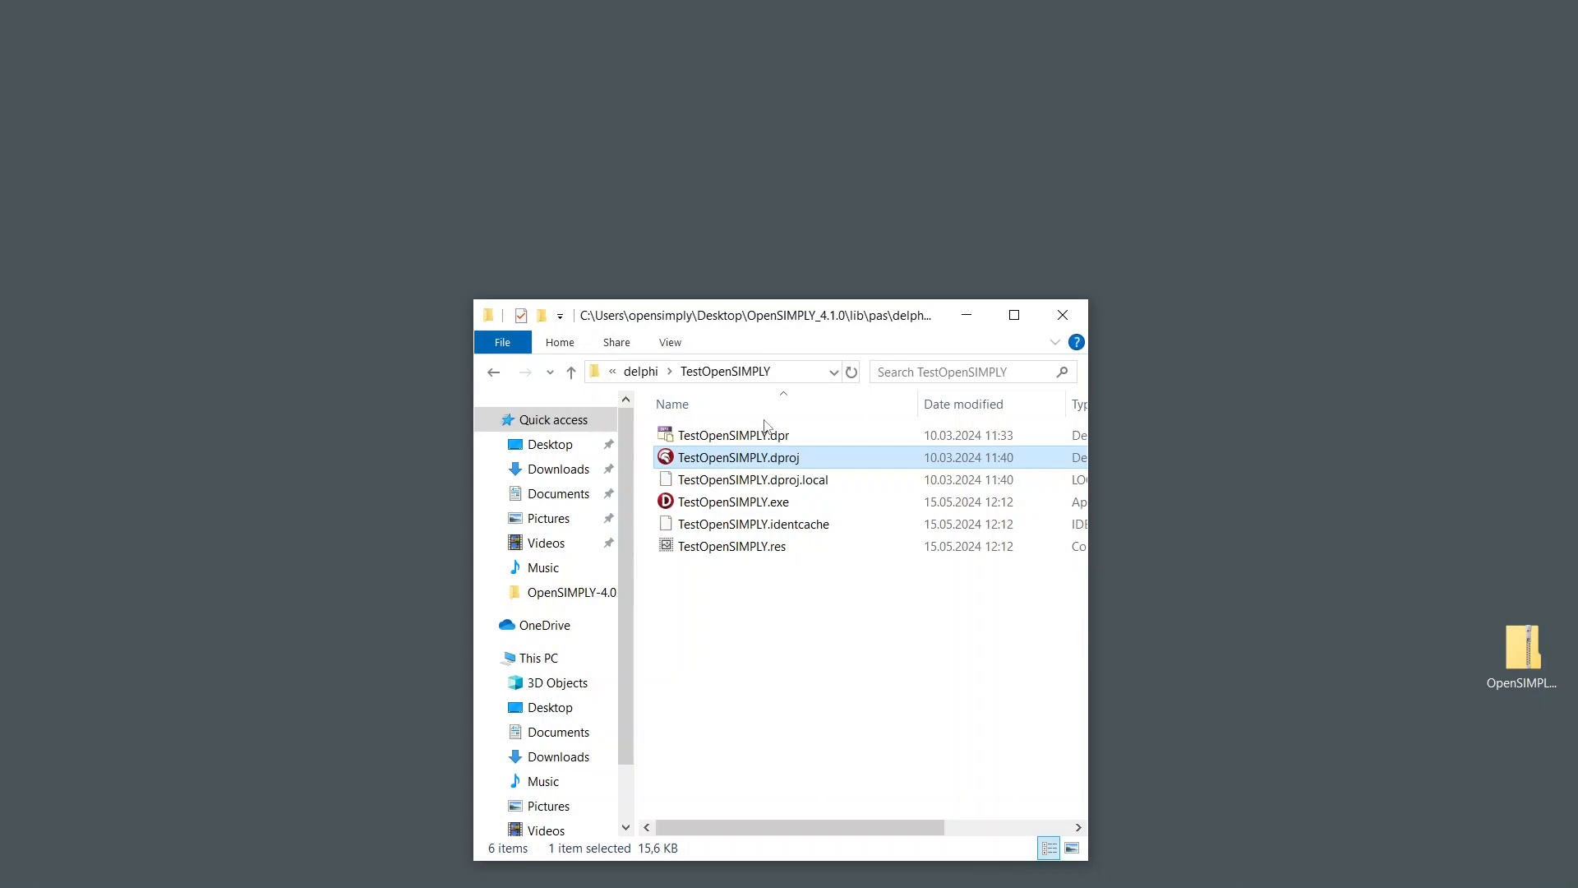
pyautogui.click(572, 373)
pyautogui.click(571, 373)
pyautogui.click(571, 373)
pyautogui.click(572, 374)
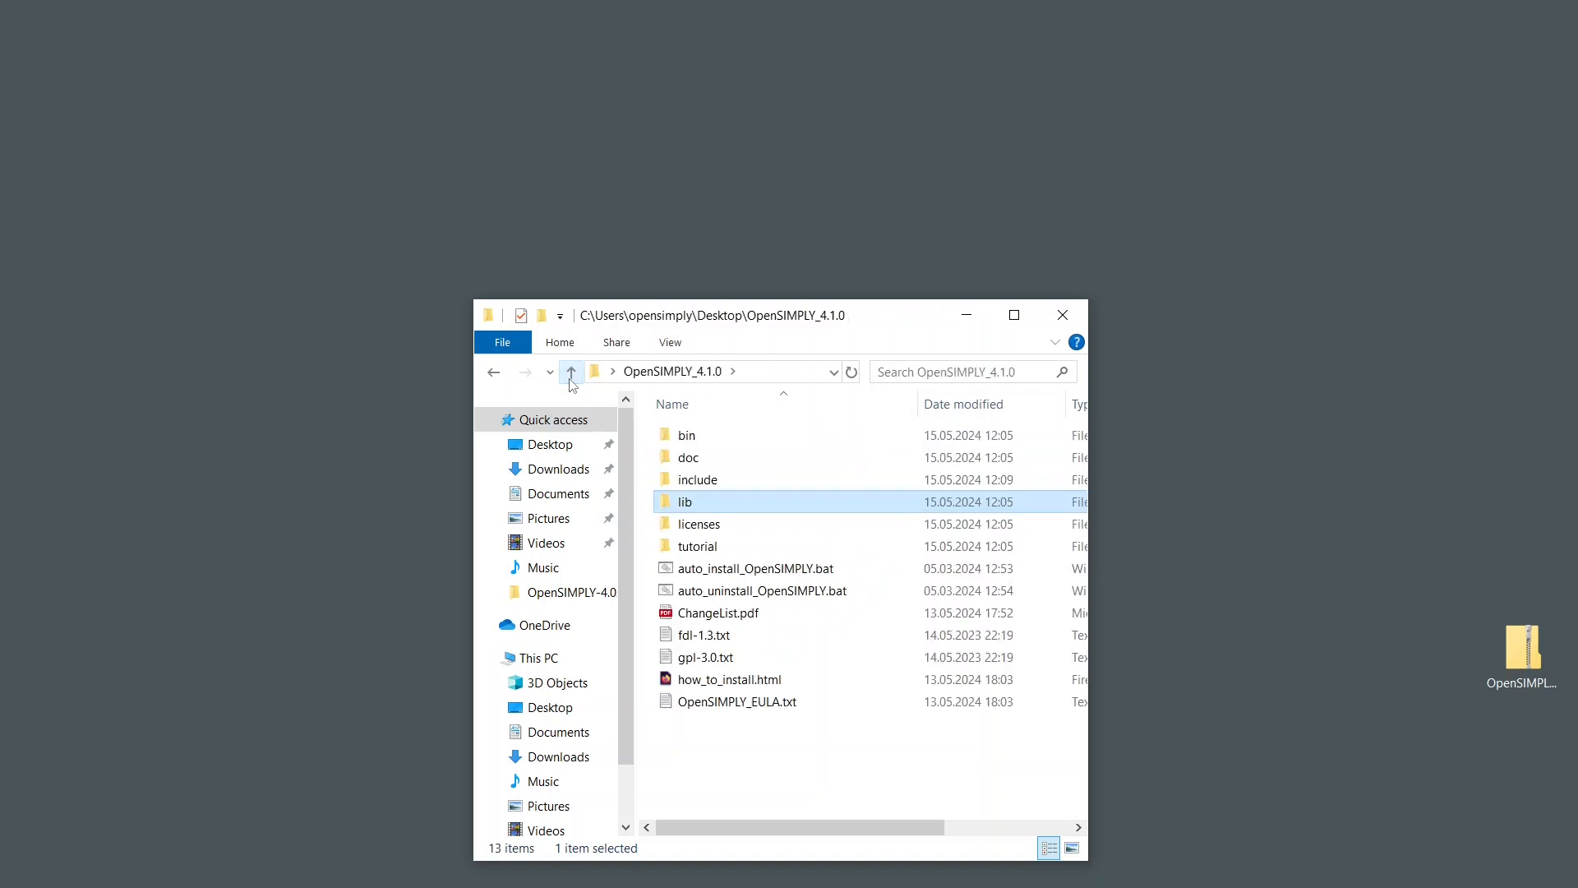
pyautogui.doubleClick(694, 546)
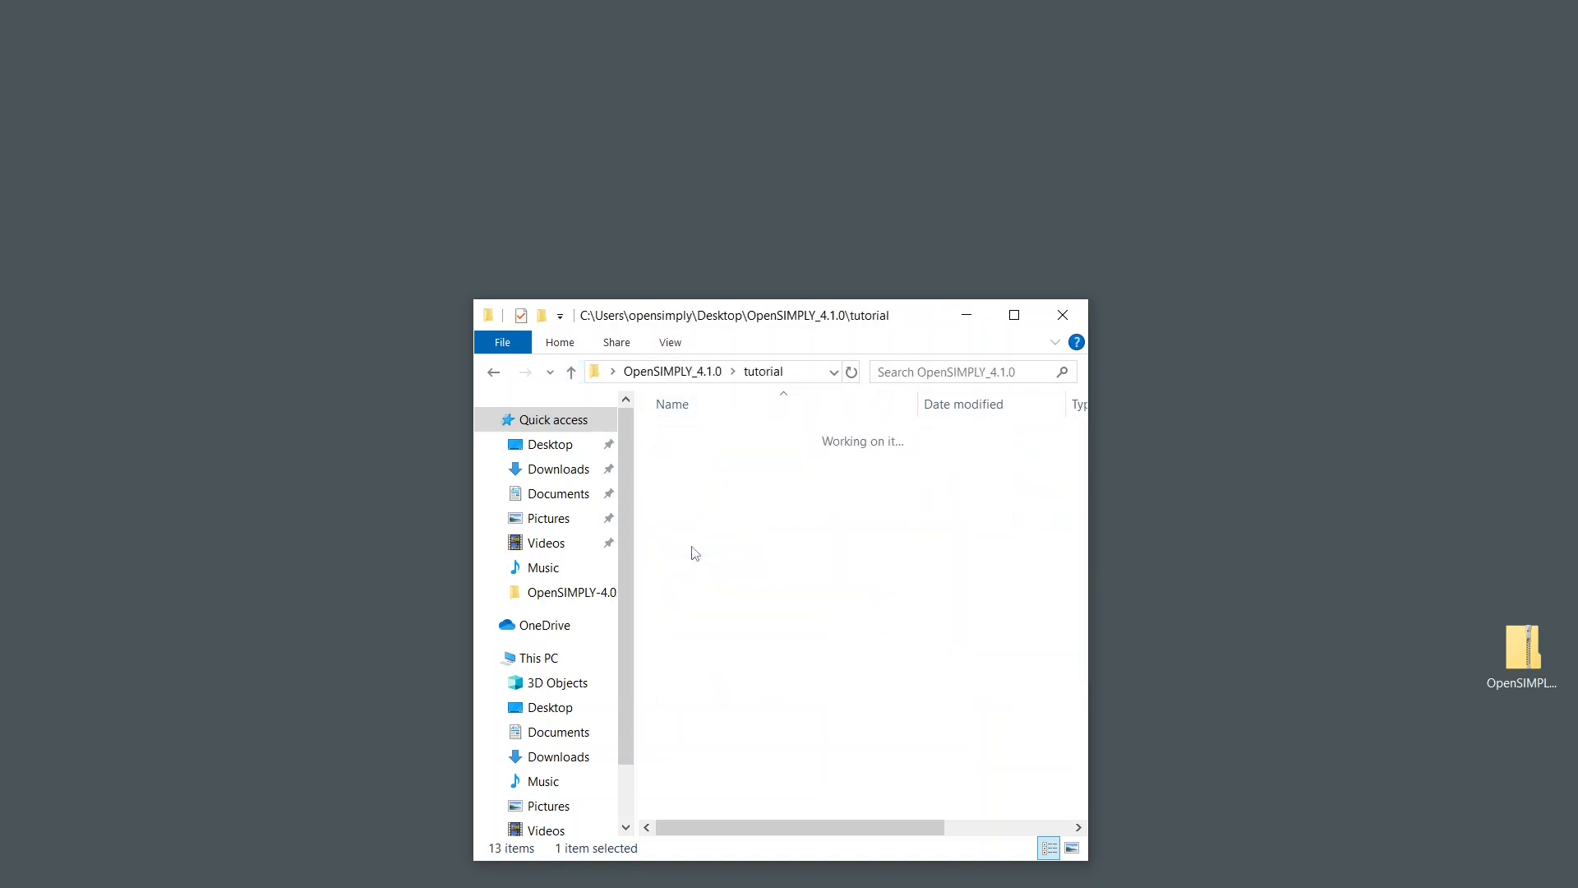
pyautogui.doubleClick(710, 441)
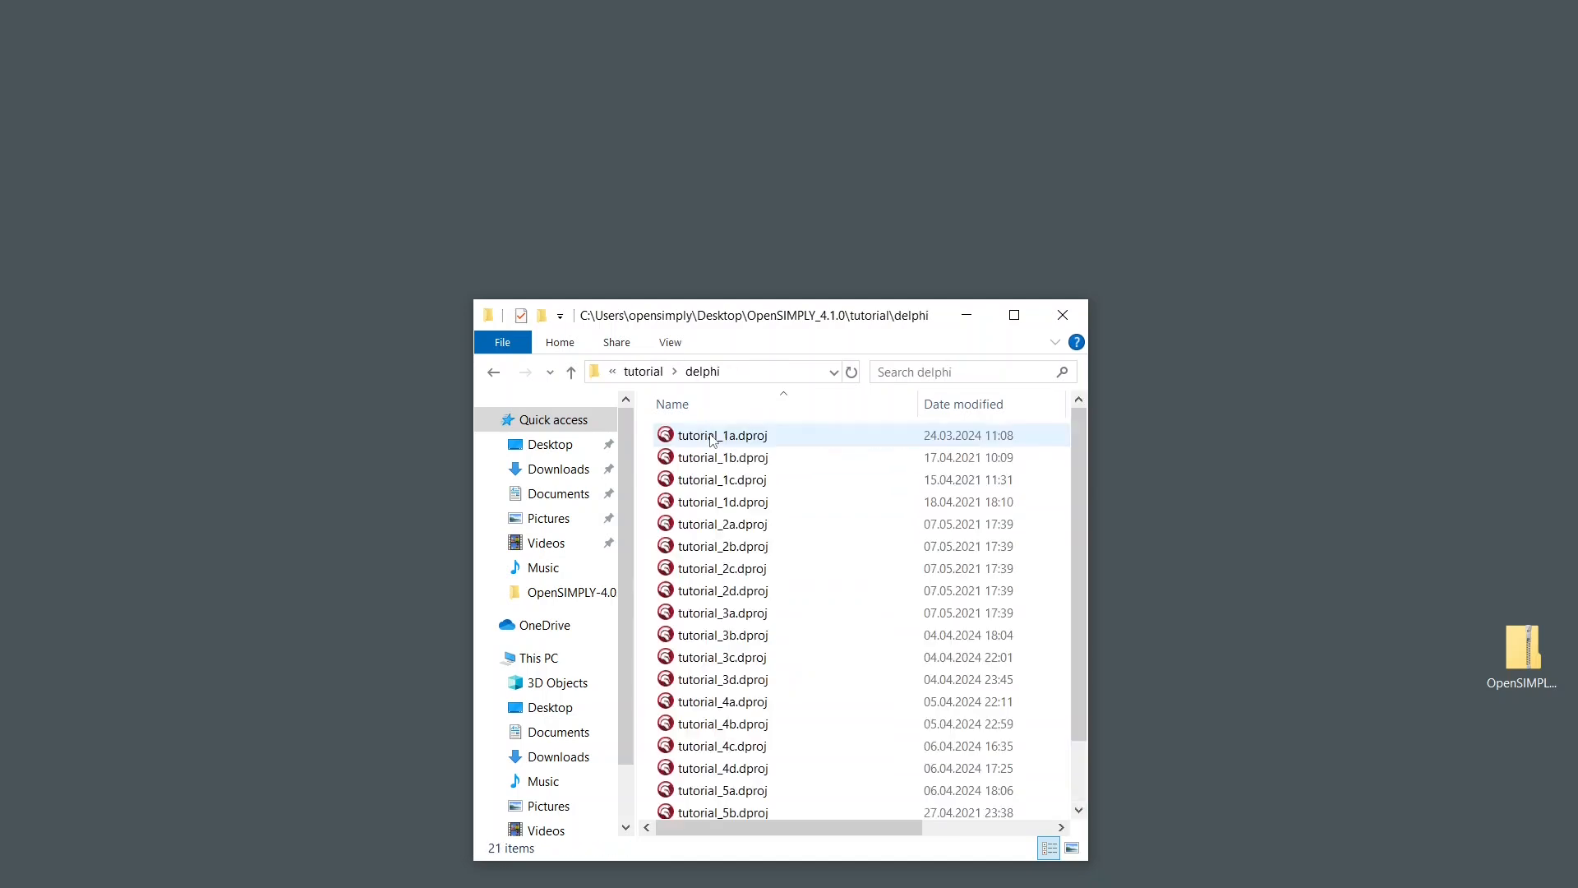
pyautogui.doubleClick(712, 436)
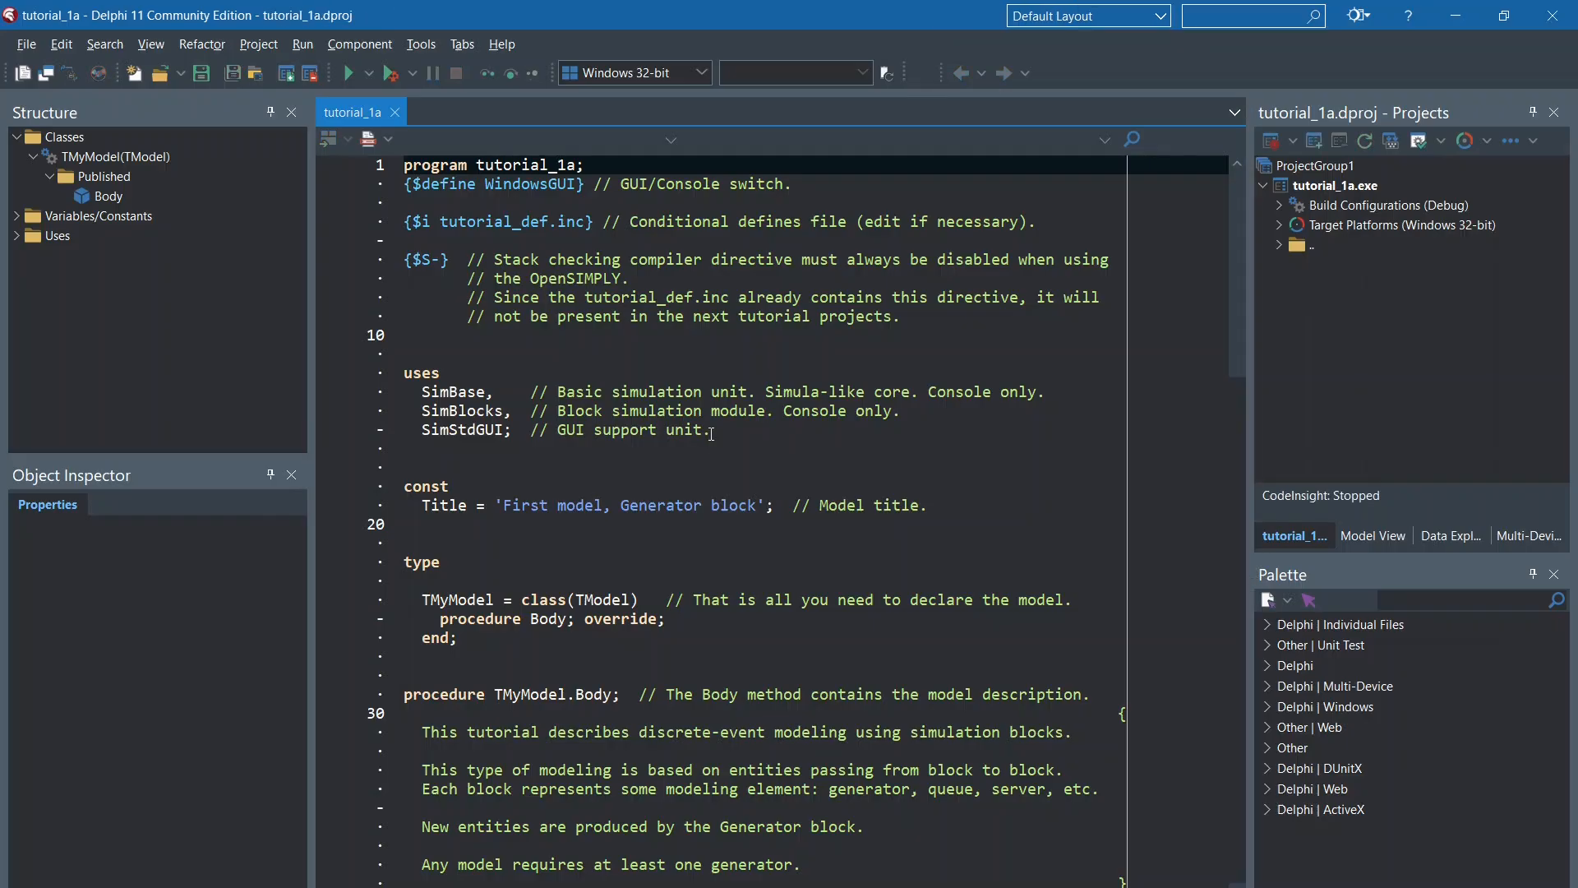
# Read through the tutorial_1a source, including the TMyModel declaration, the TGenerator code hint and the Generator block creation
pyautogui.click(612, 599)
pyautogui.moveTo(611, 602)
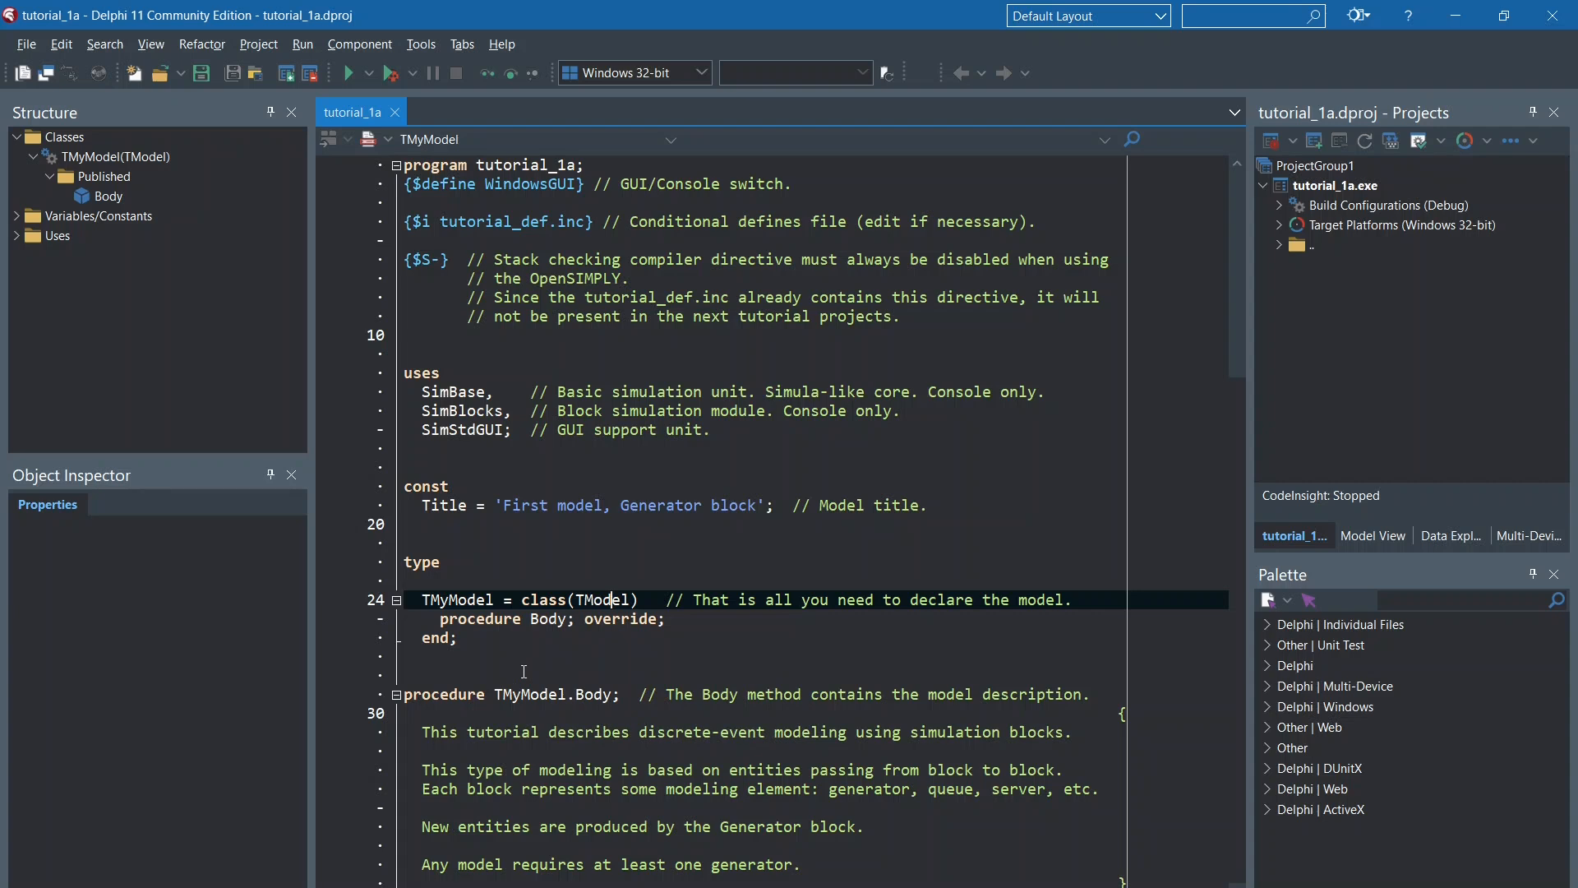
pyautogui.scroll(-3, 524, 672)
pyautogui.scroll(-2, 524, 669)
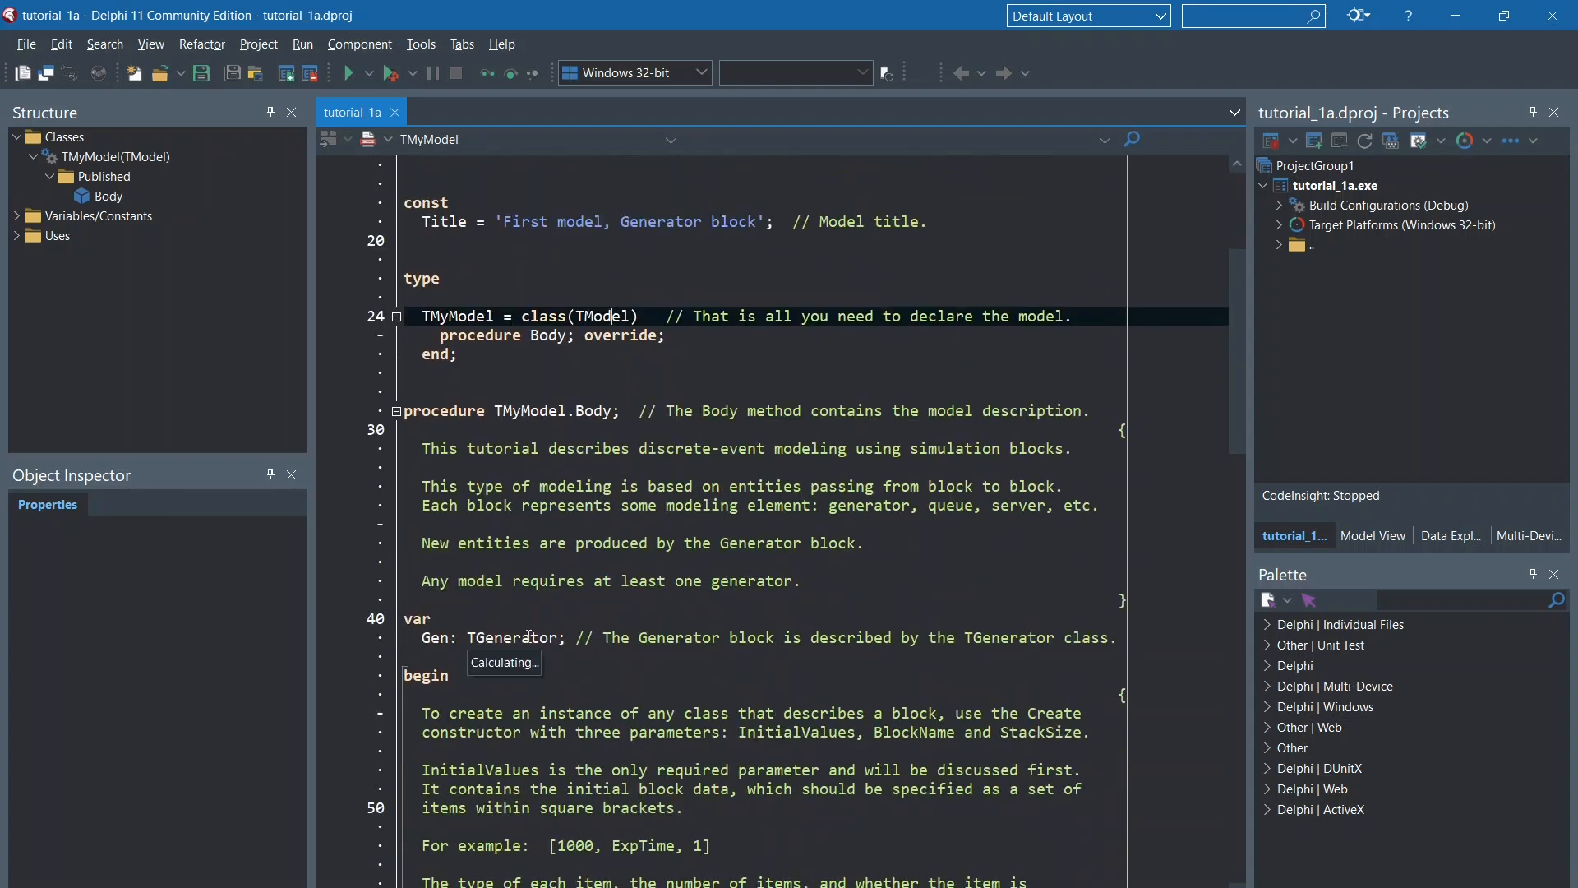
pyautogui.moveTo(529, 637)
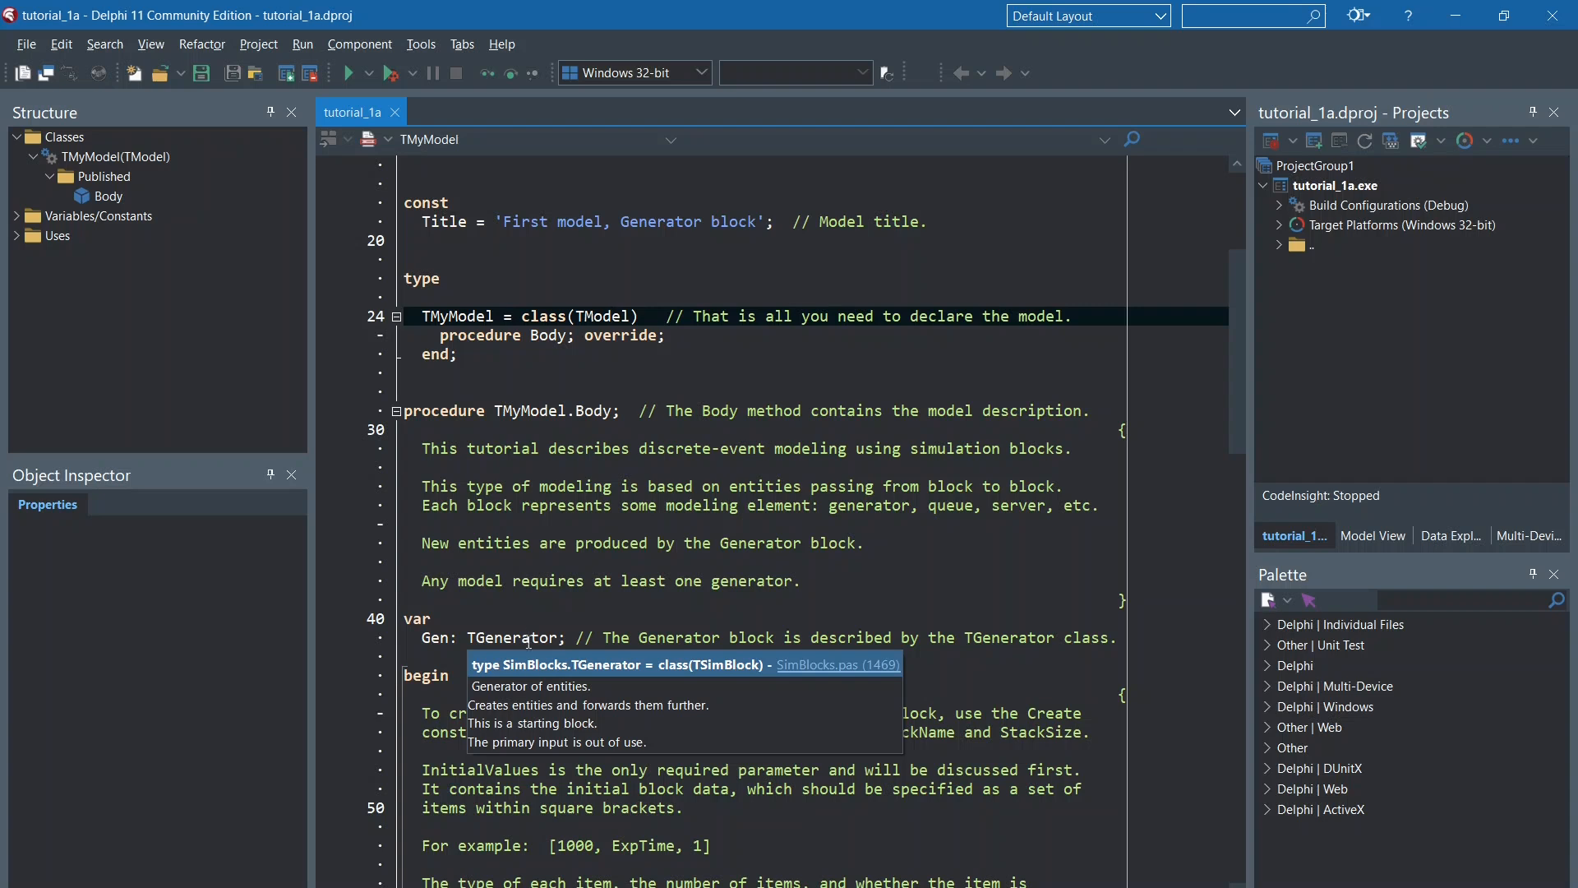
pyautogui.scroll(-10, 583, 722)
pyautogui.moveTo(611, 696)
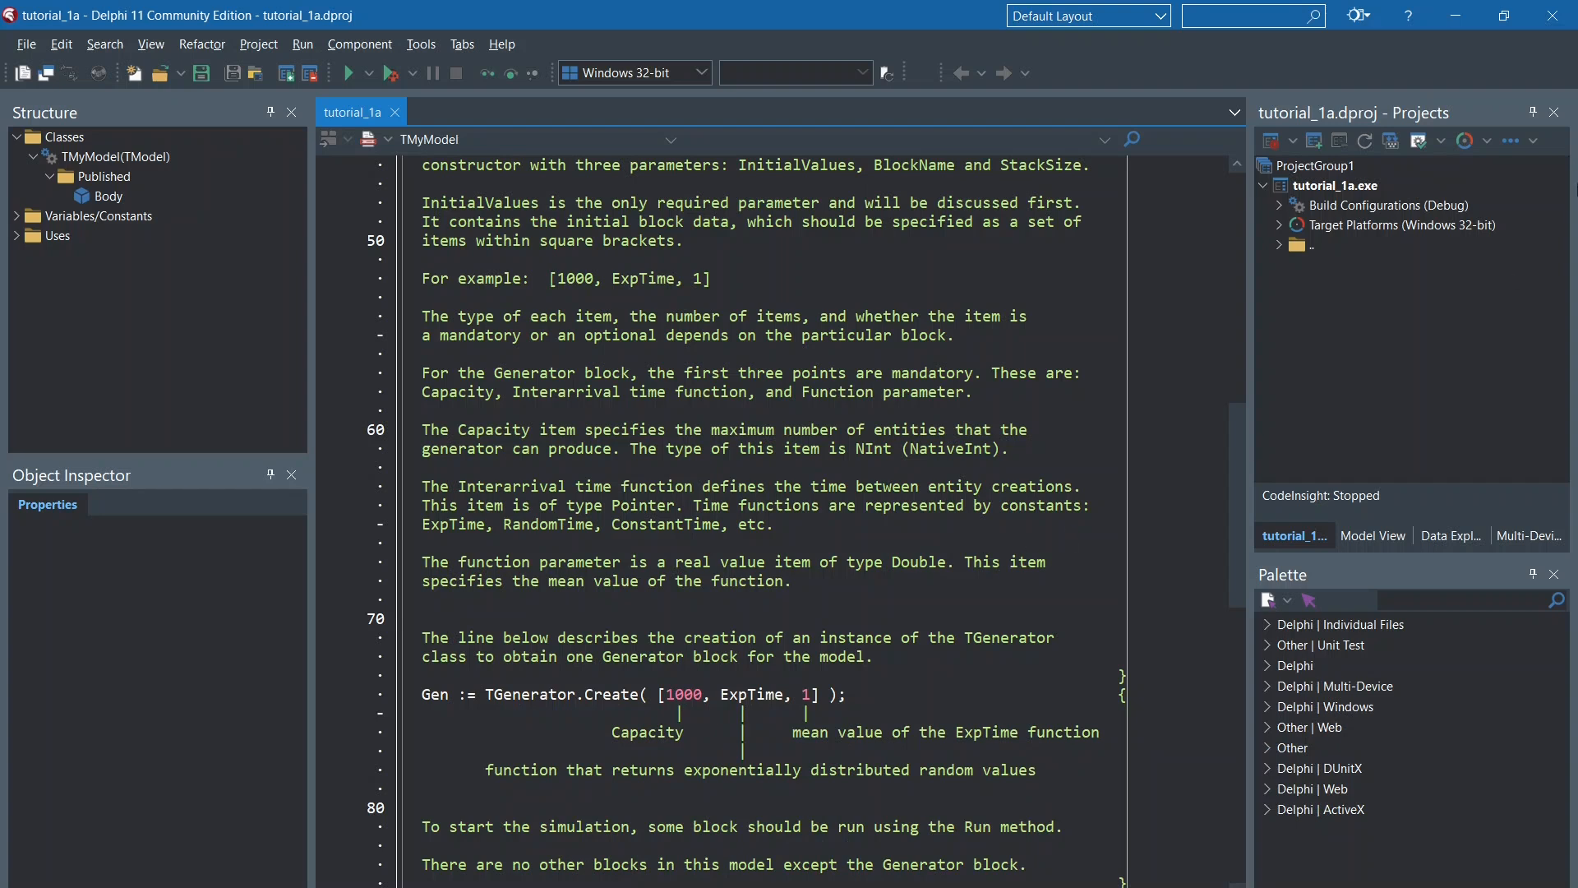
# Close Delphi and open the doc folder inside OpenSIMPLY_4.1.0 in File Explorer
pyautogui.click(1556, 14)
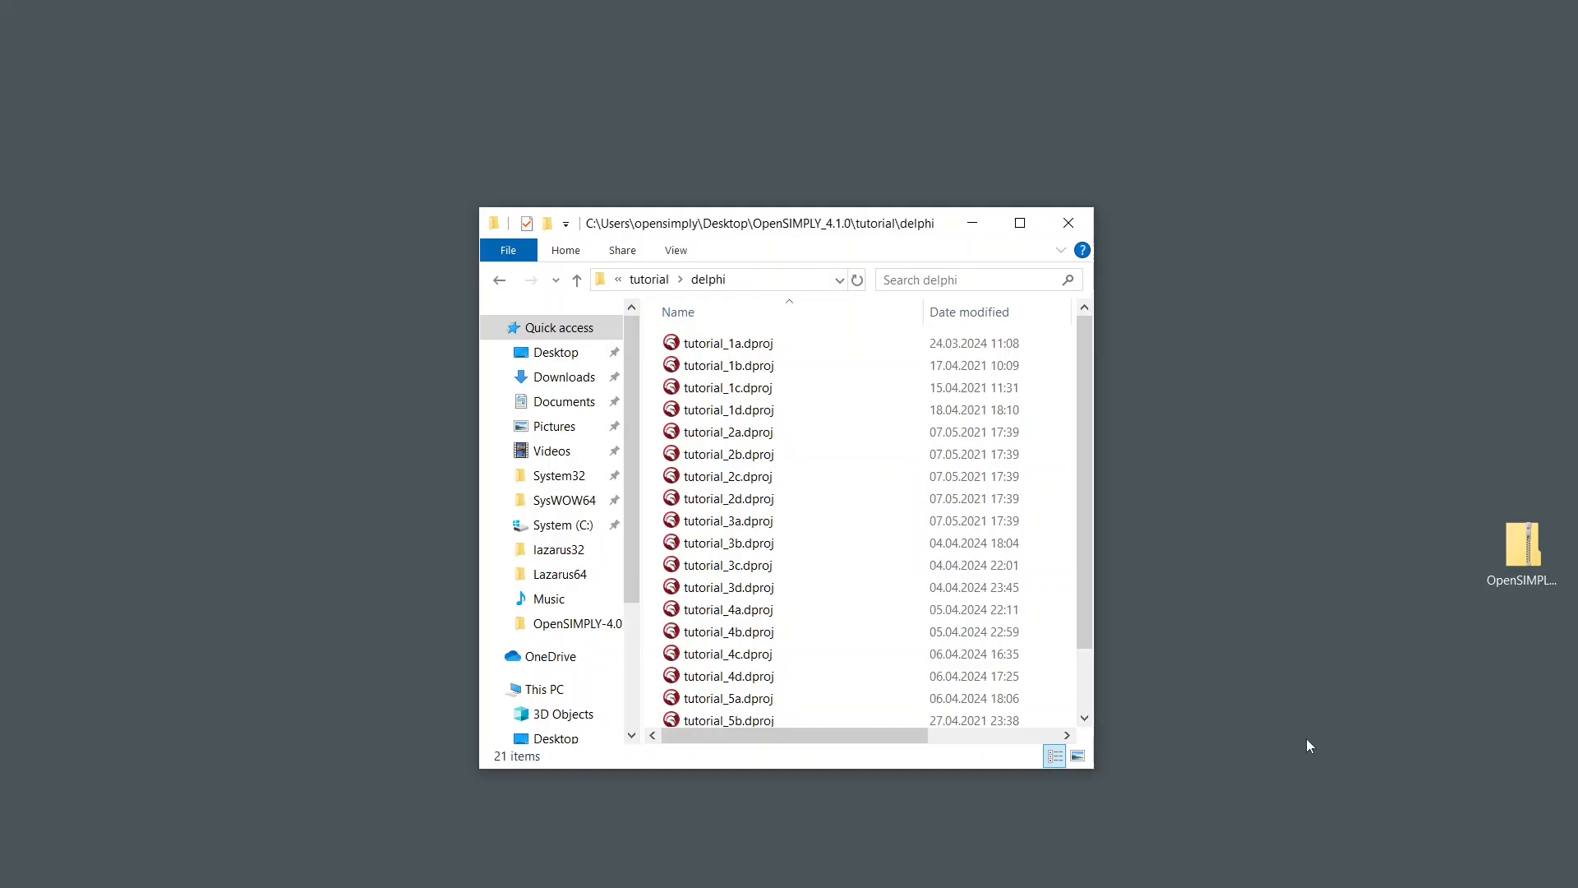
pyautogui.click(577, 281)
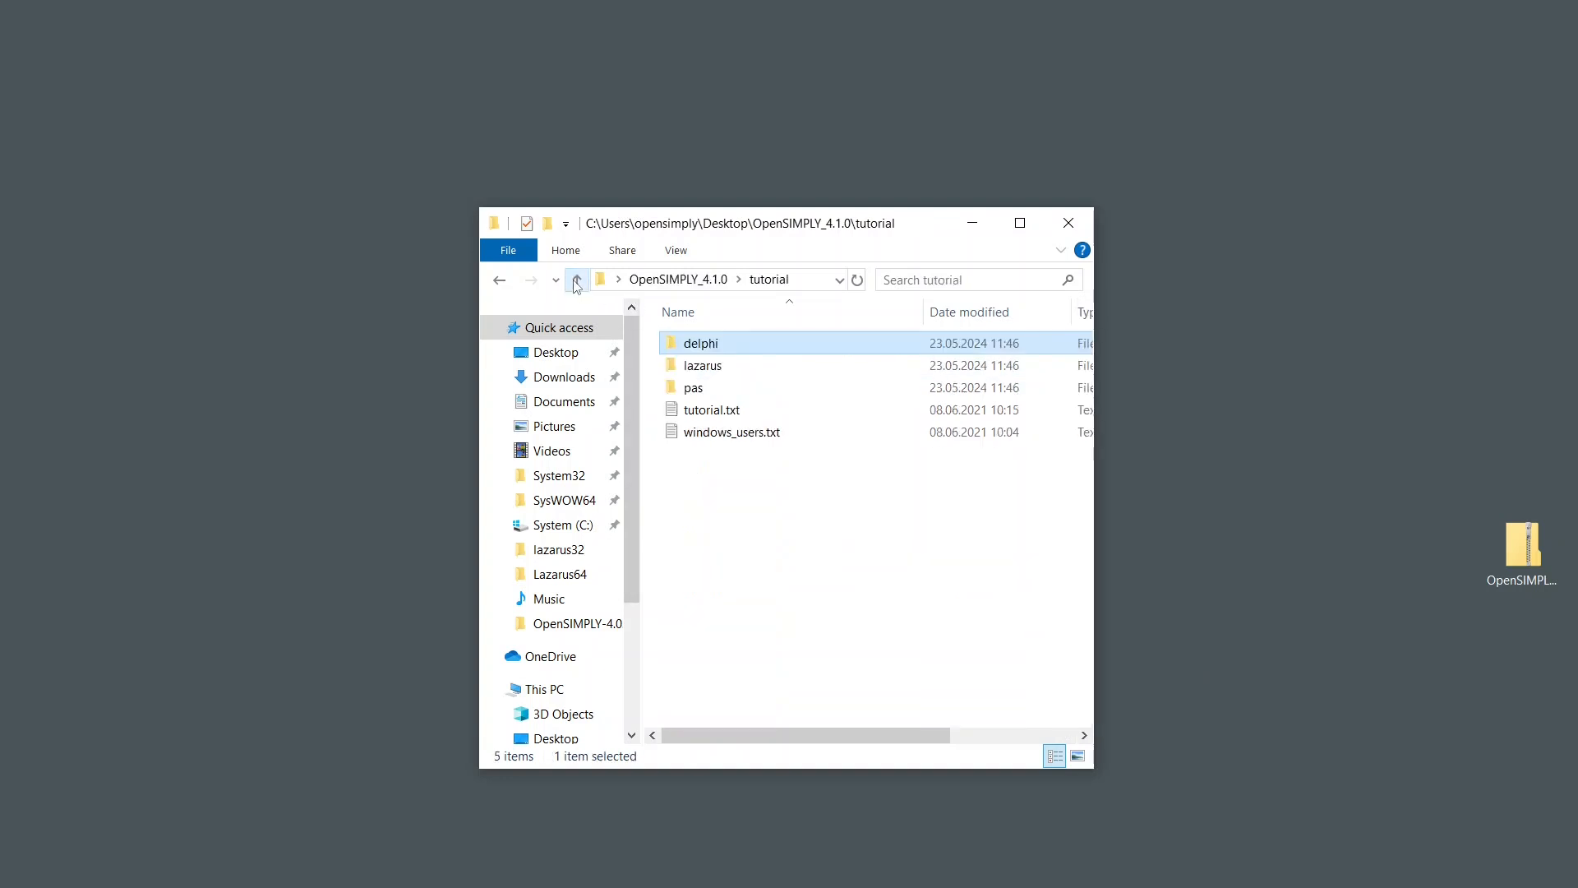
pyautogui.click(577, 281)
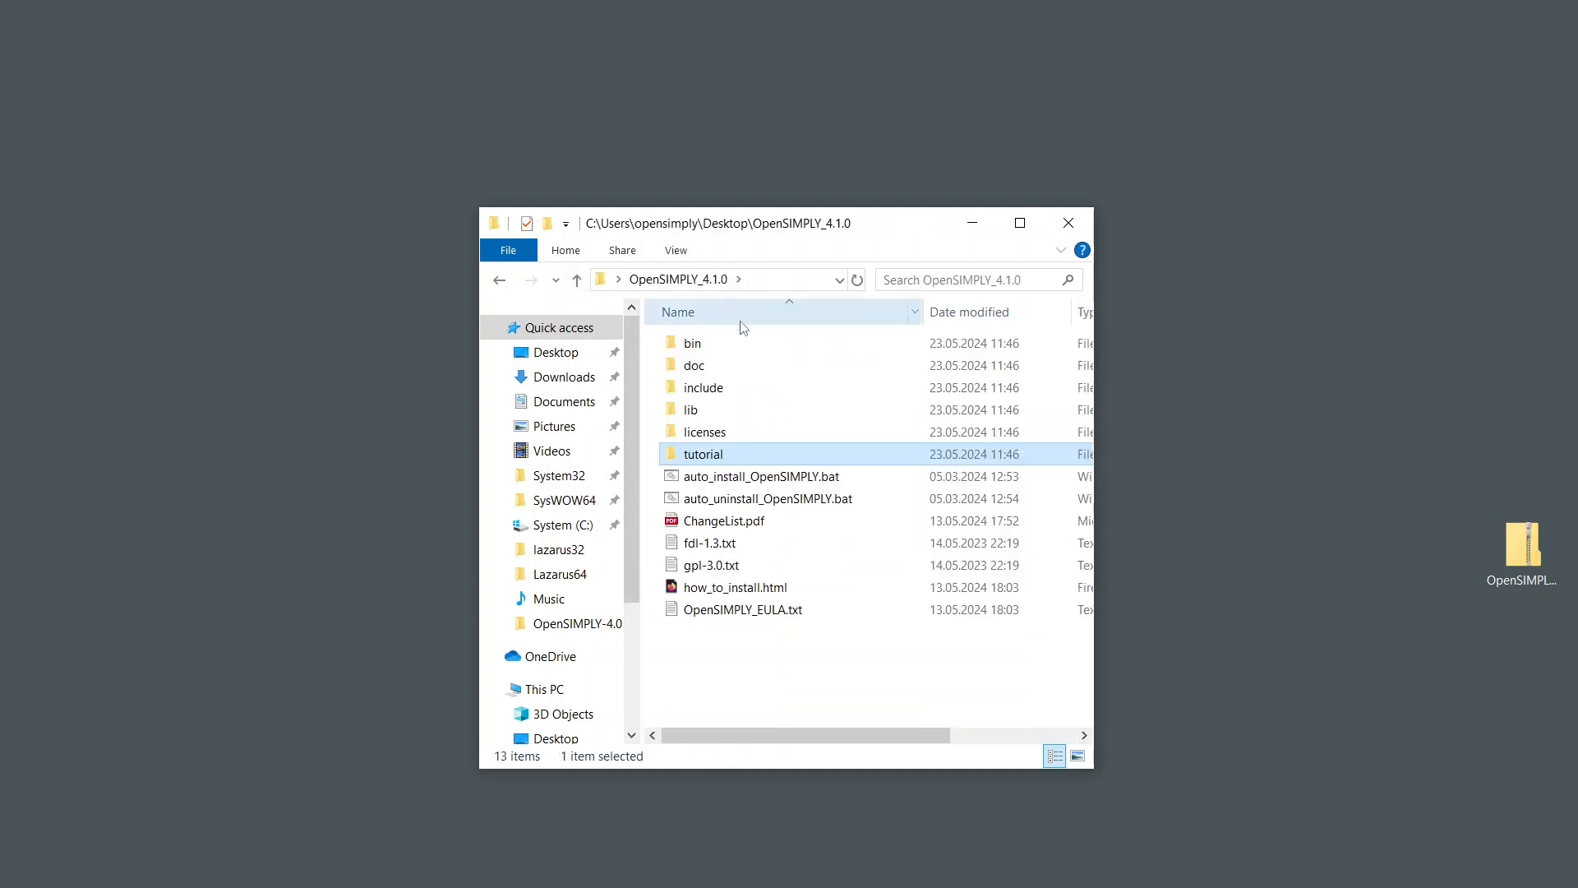
pyautogui.doubleClick(713, 365)
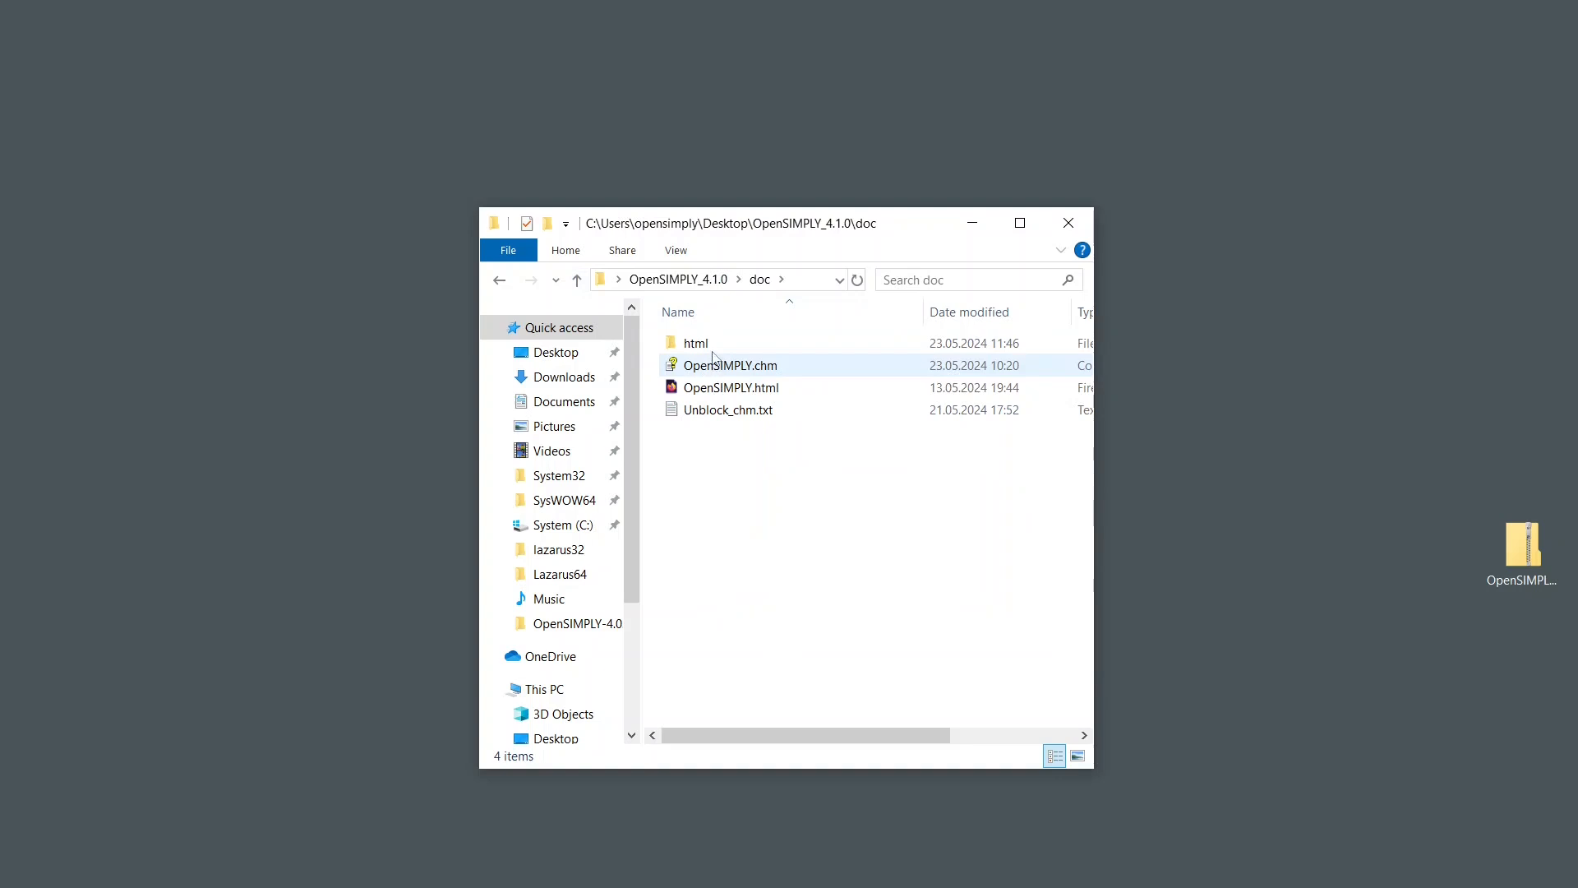